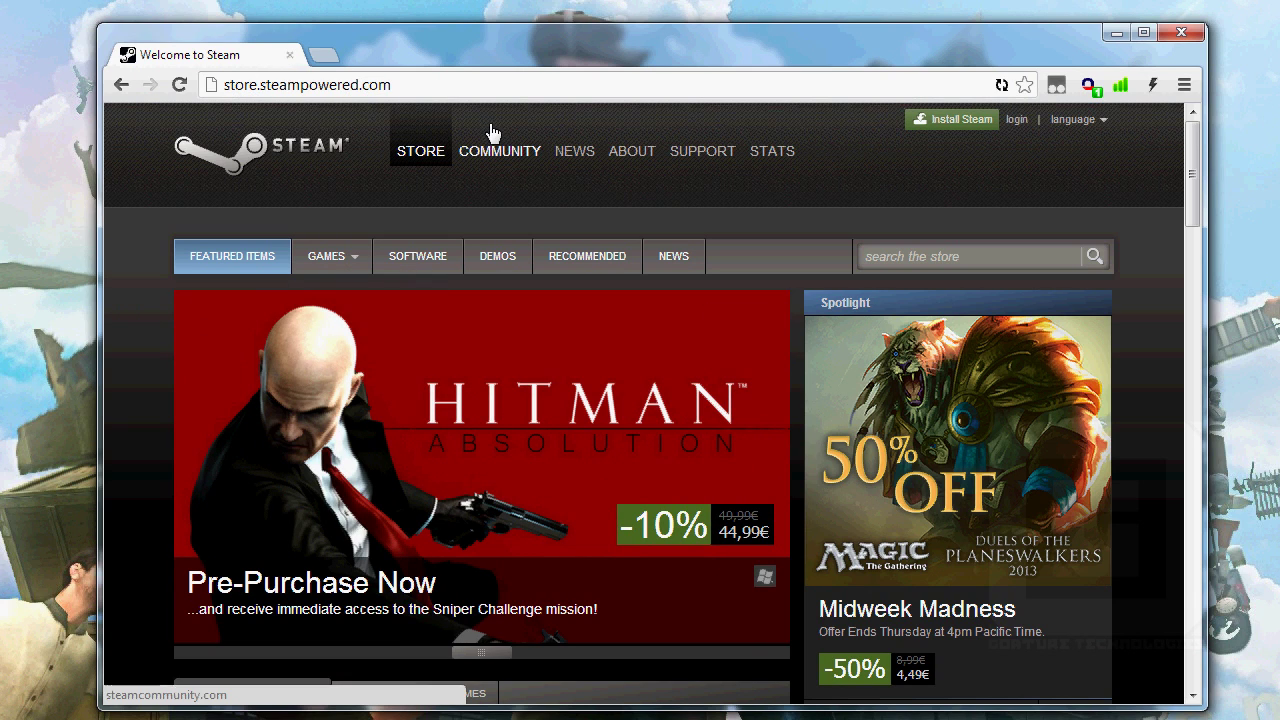
# Download and launch the Windows HLDS Update Tool from the tools list in the Steam store page's footer
pyautogui.moveTo(1190, 176); pyautogui.dragTo(1191, 632)
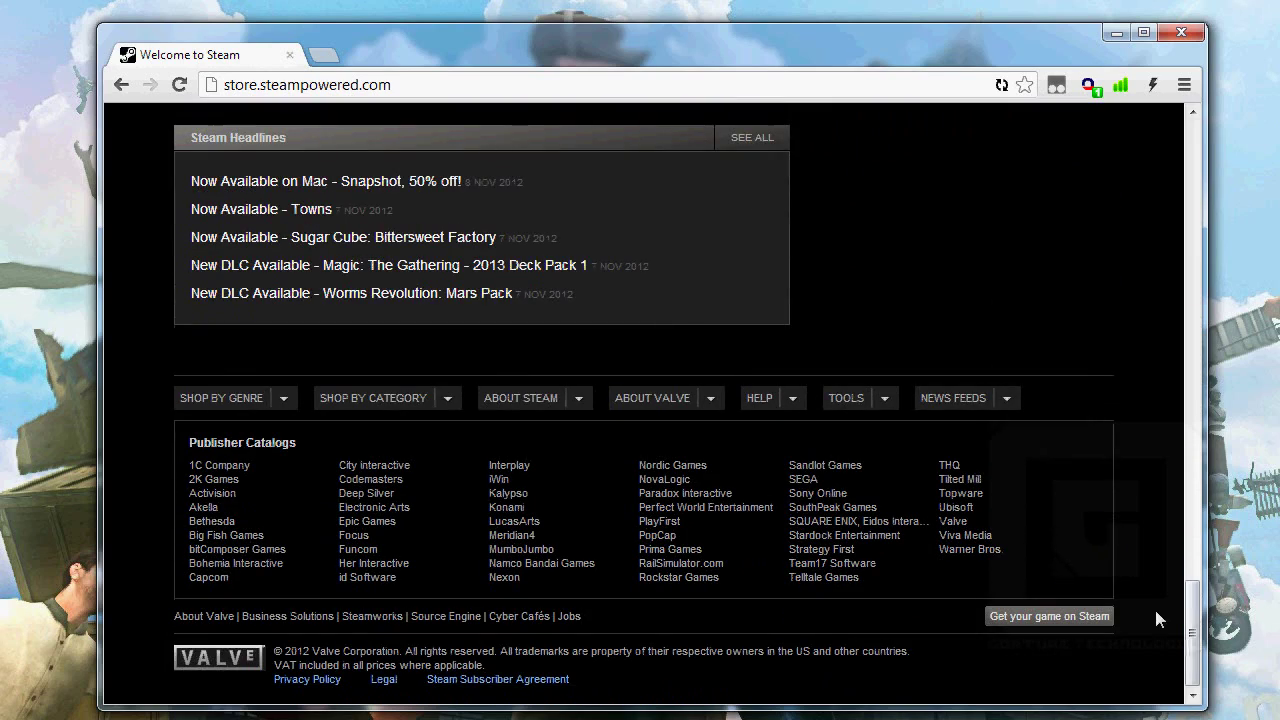
pyautogui.click(885, 402)
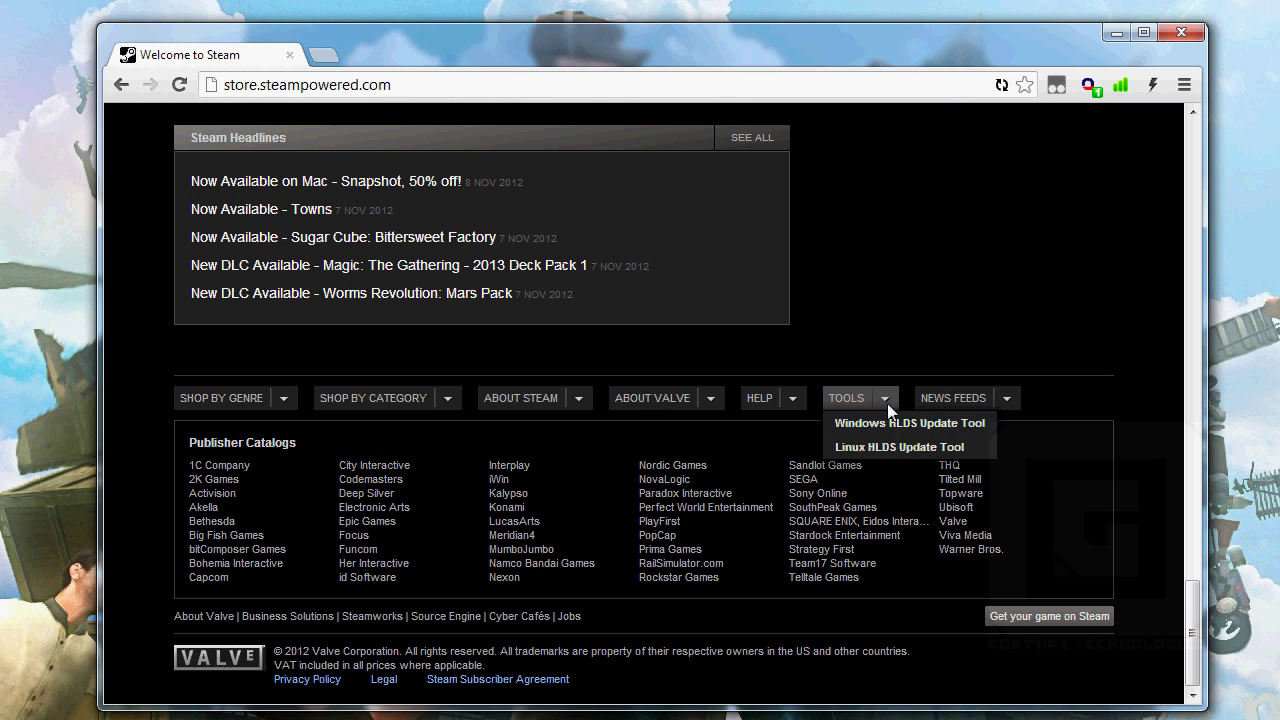
pyautogui.click(928, 424)
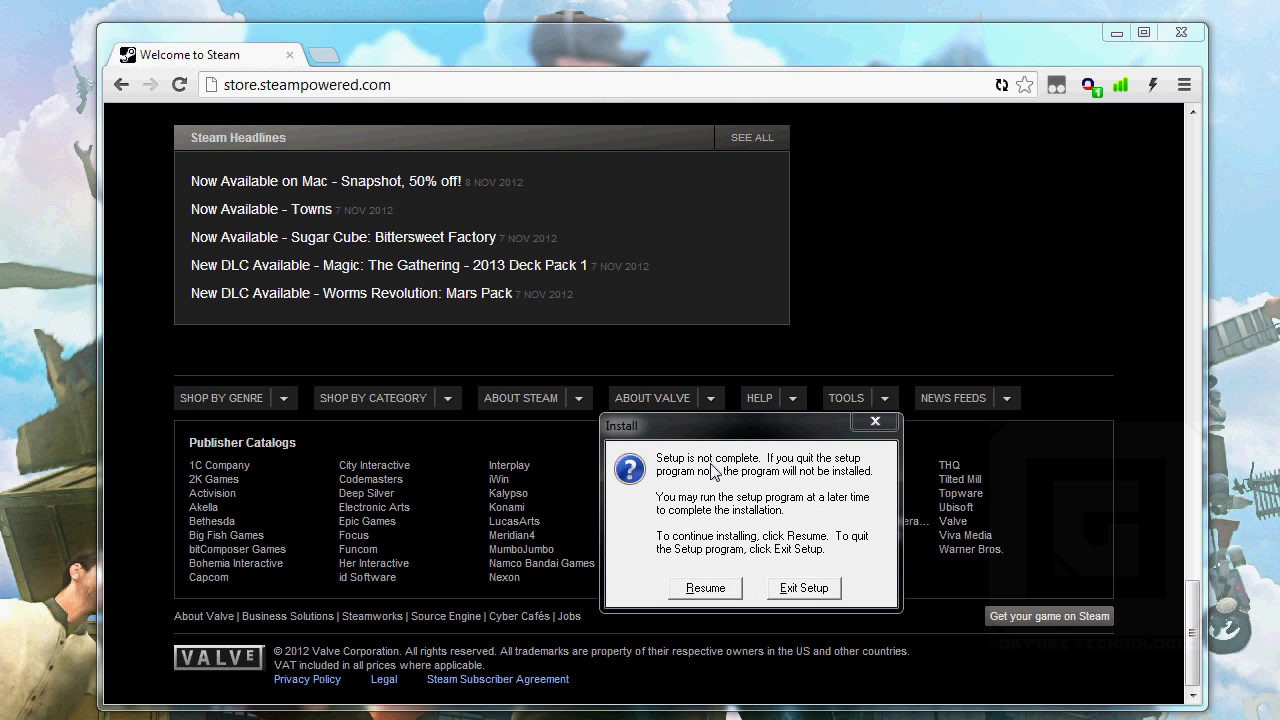
# Resume the Half-Life Dedicated Server Update Tool setup and accept the Steam Subscriber Agreement
pyautogui.click(718, 590)
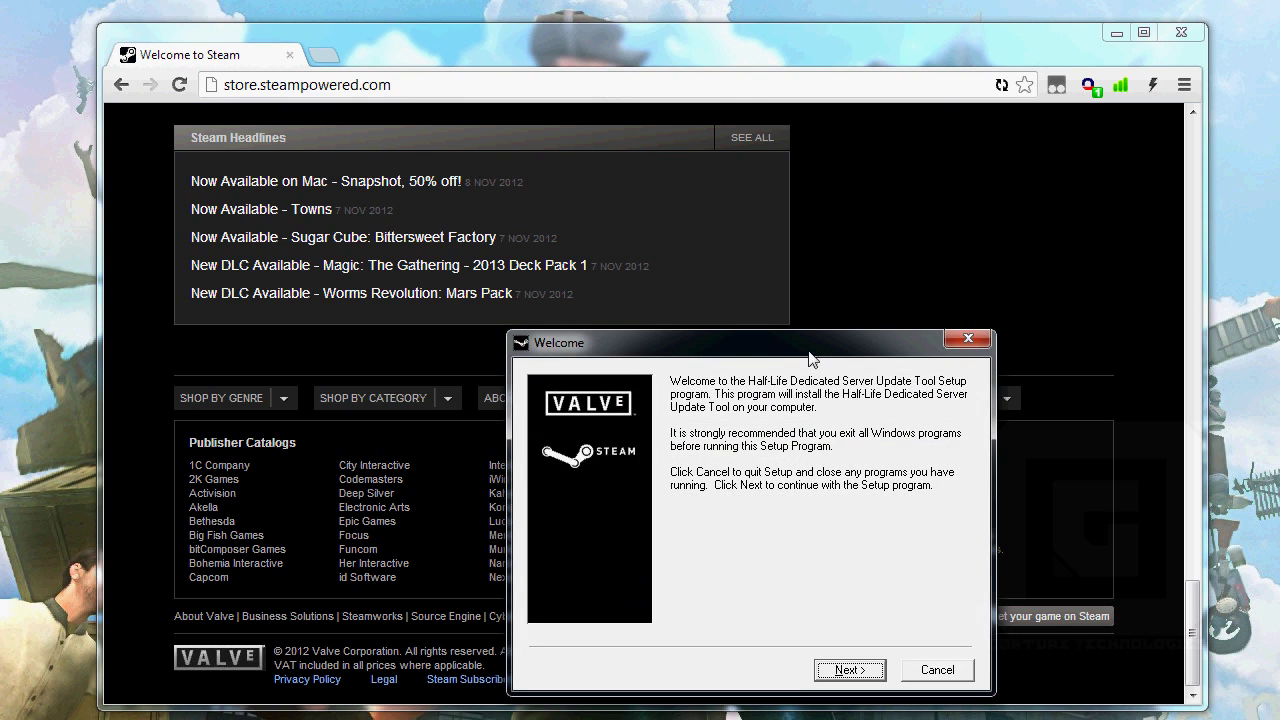
pyautogui.moveTo(810, 354); pyautogui.dragTo(594, 249)
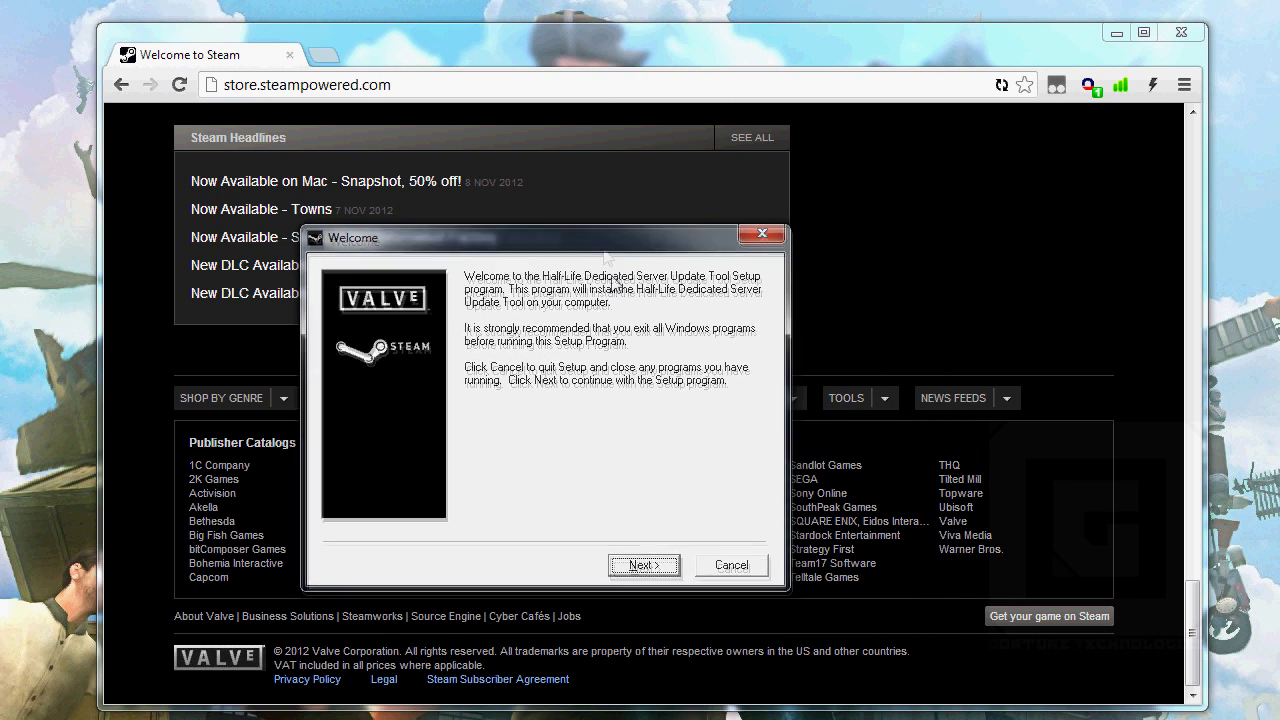
pyautogui.click(643, 565)
pyautogui.moveTo(790, 352); pyautogui.dragTo(576, 233)
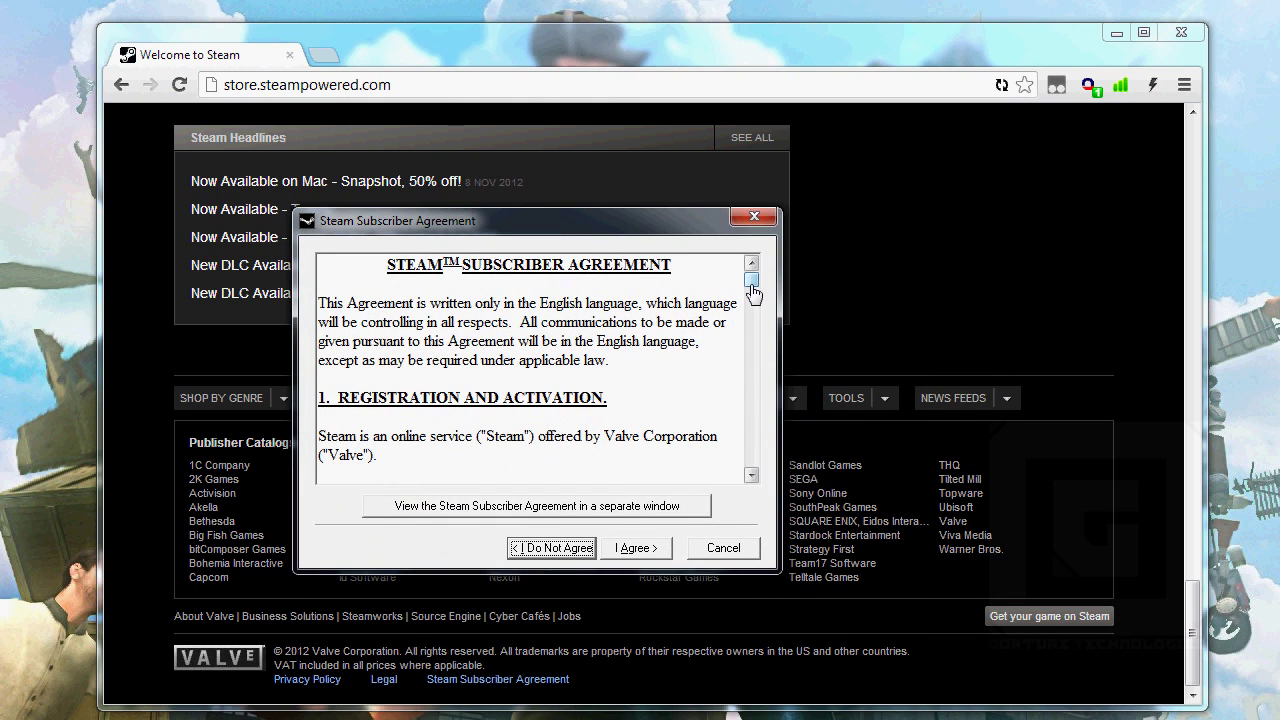
pyautogui.moveTo(752, 290); pyautogui.dragTo(753, 470)
pyautogui.click(636, 548)
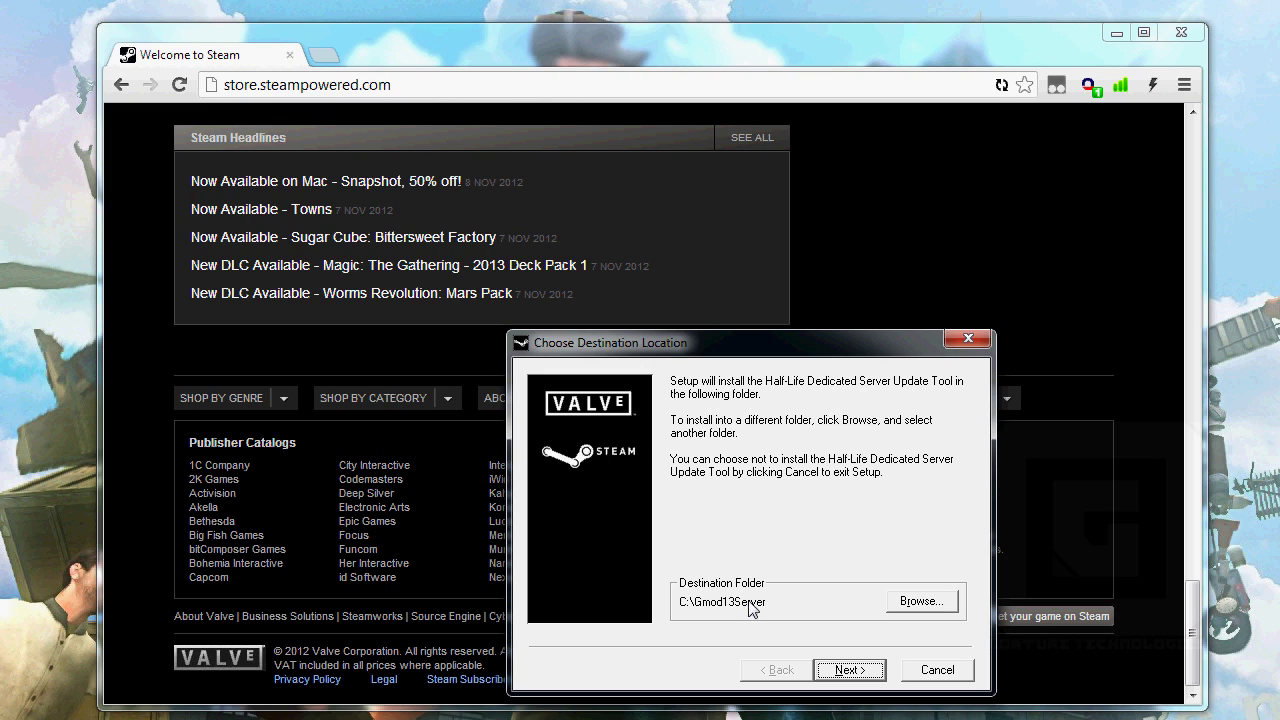
# Set the installation's destination folder to C:\GmodDedicated and accept it
pyautogui.click(918, 601)
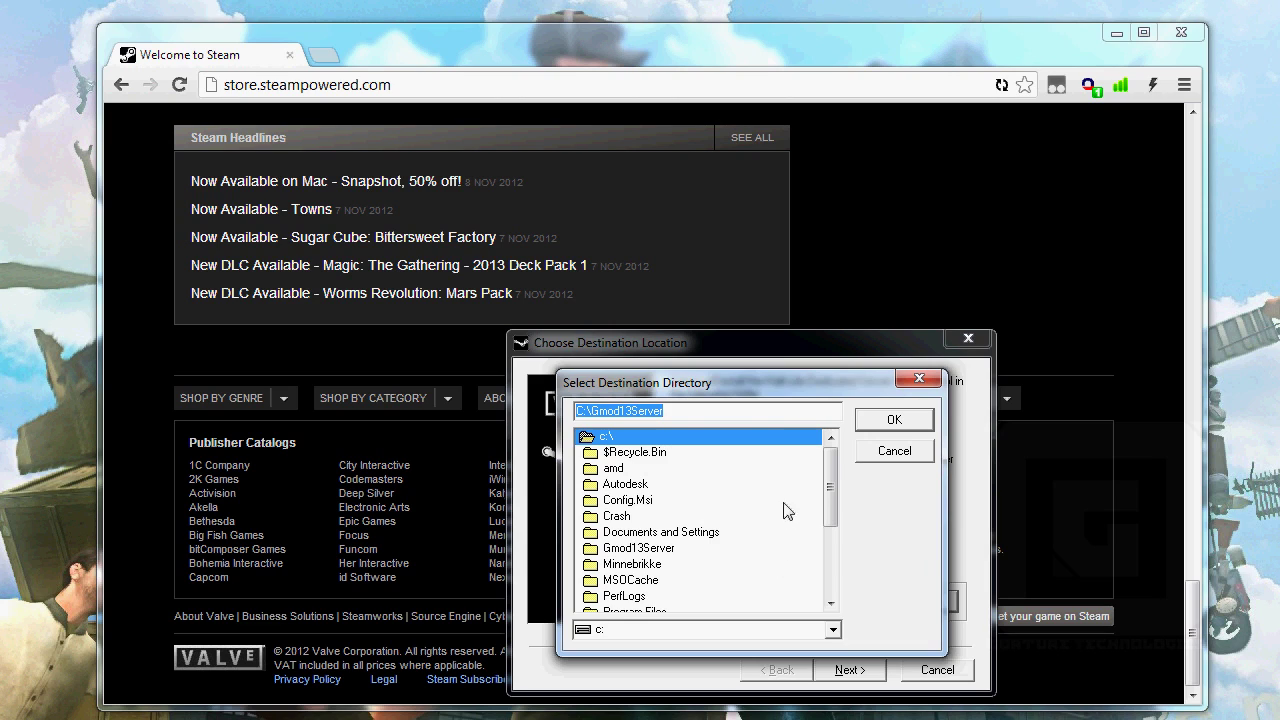
pyautogui.moveTo(666, 411); pyautogui.dragTo(591, 412)
pyautogui.write('Gmod')
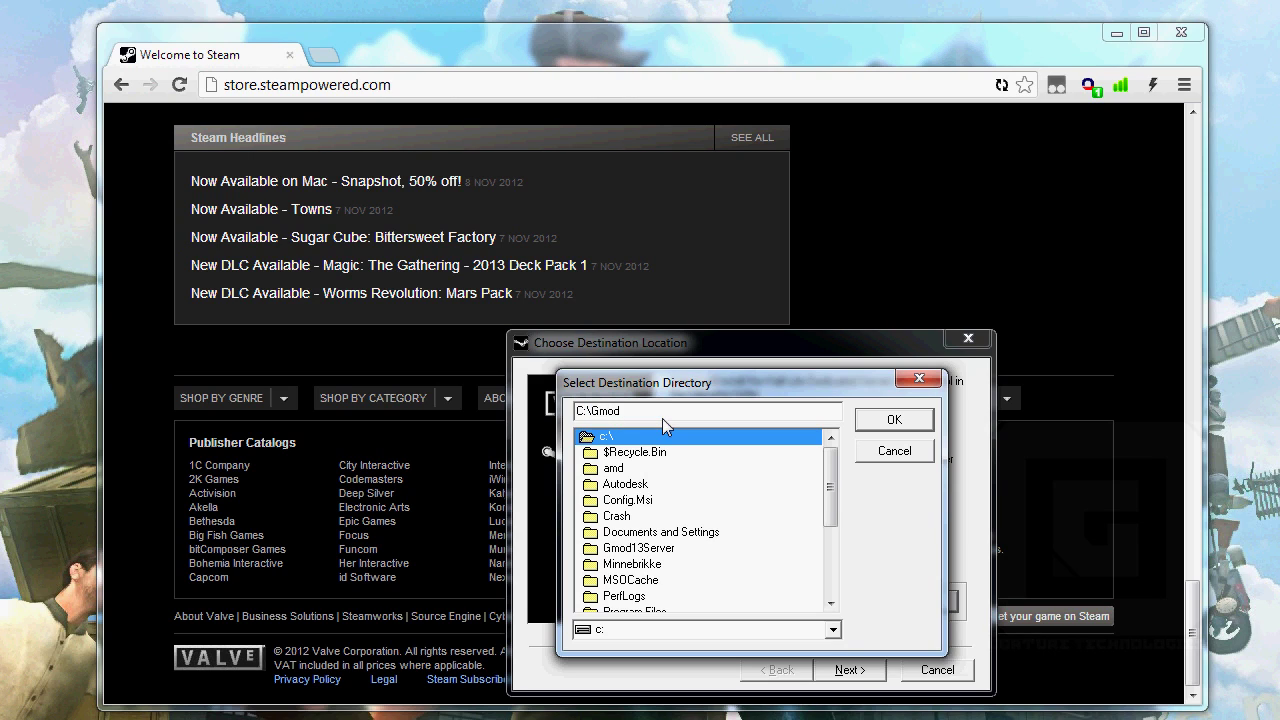
pyautogui.write('Dedicated')
pyautogui.click(911, 419)
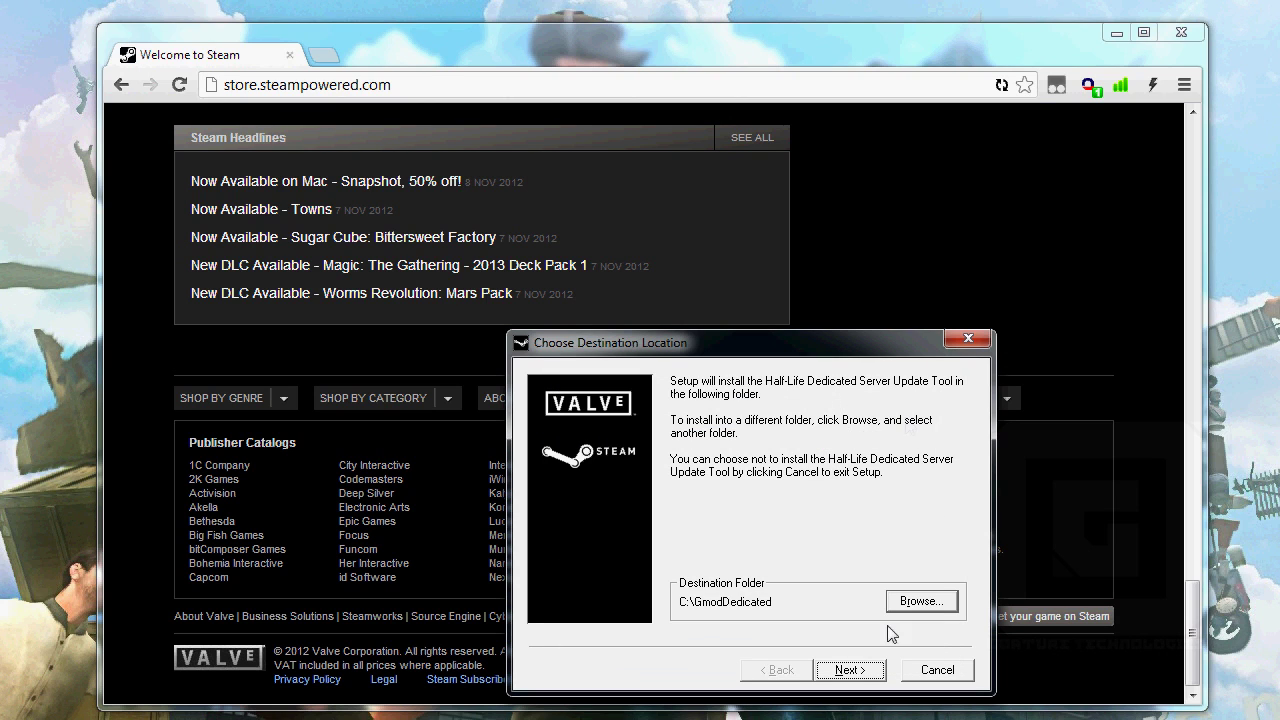
pyautogui.click(850, 680)
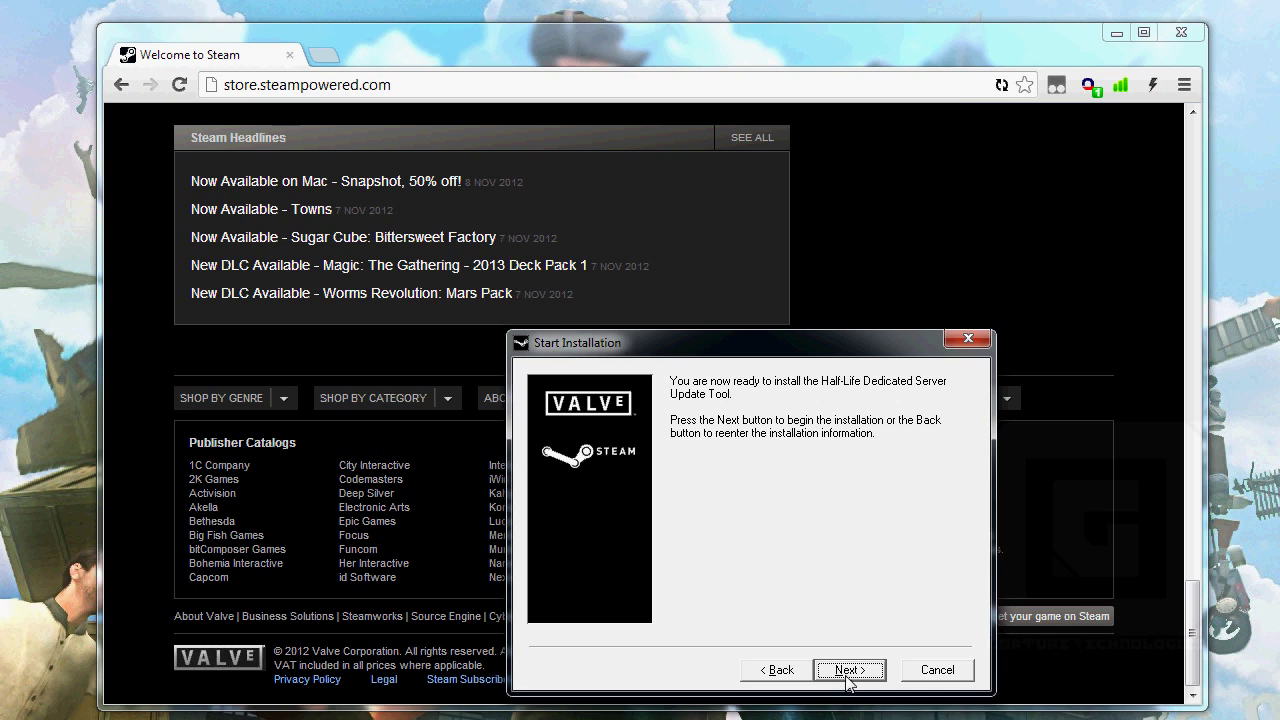
# Install the update tool with Europe as the server region and finish the setup without viewing the ReadMe
pyautogui.click(847, 680)
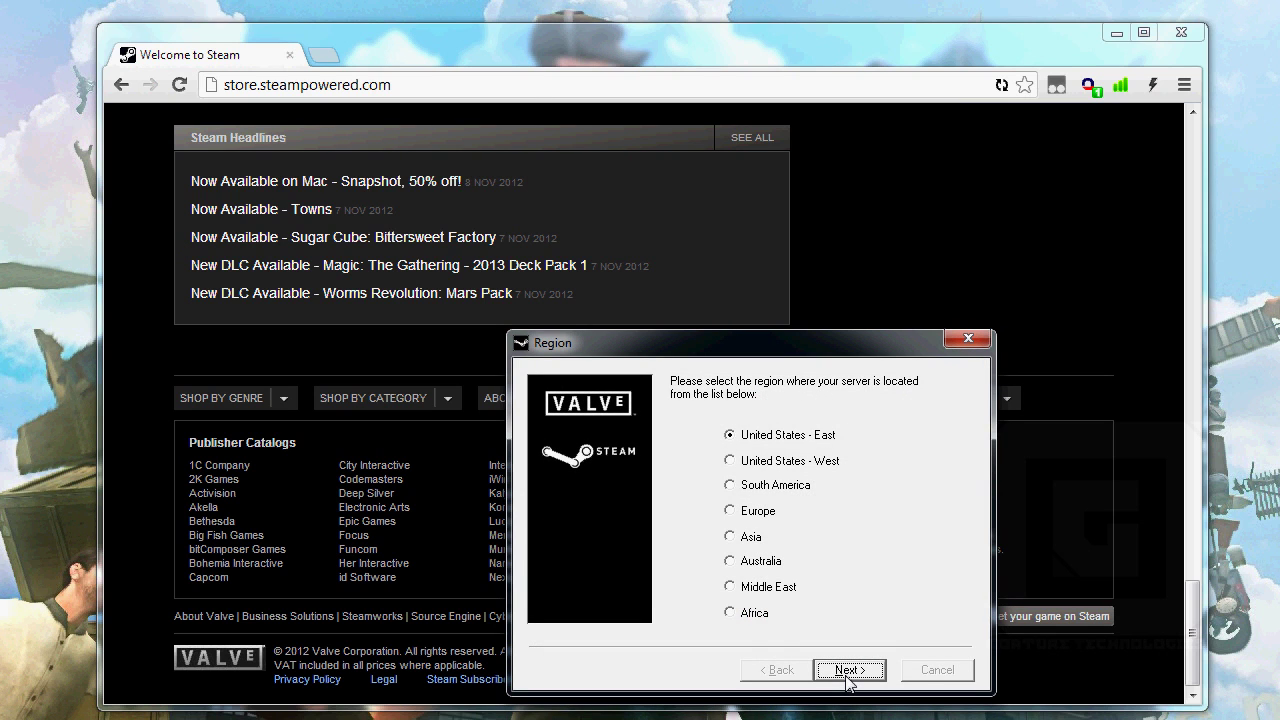
pyautogui.click(756, 513)
pyautogui.click(852, 678)
pyautogui.click(864, 676)
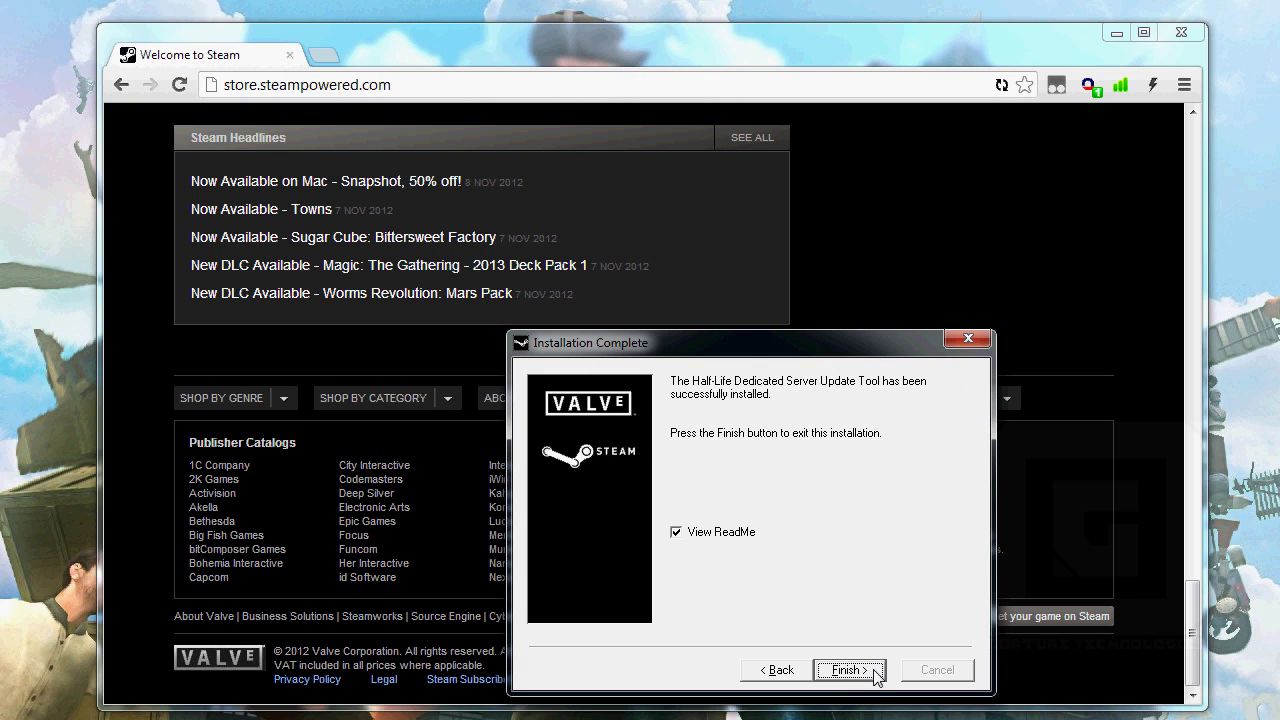
pyautogui.click(684, 532)
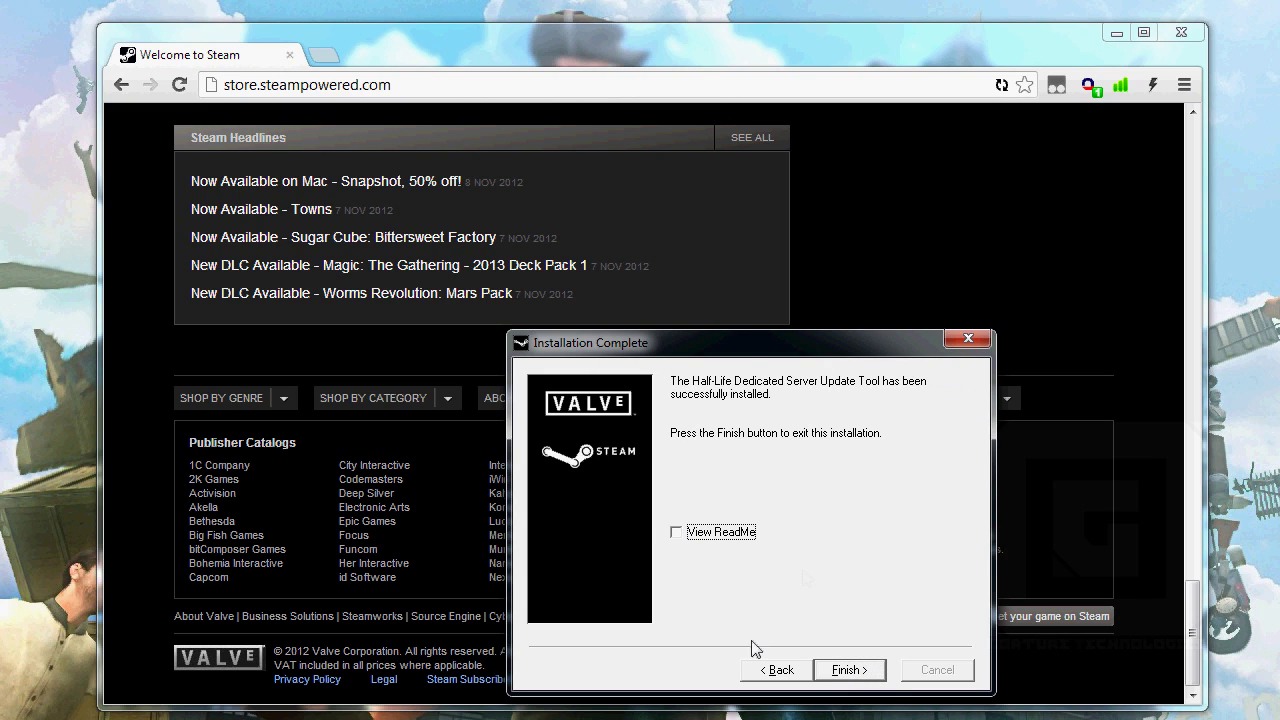
pyautogui.click(852, 672)
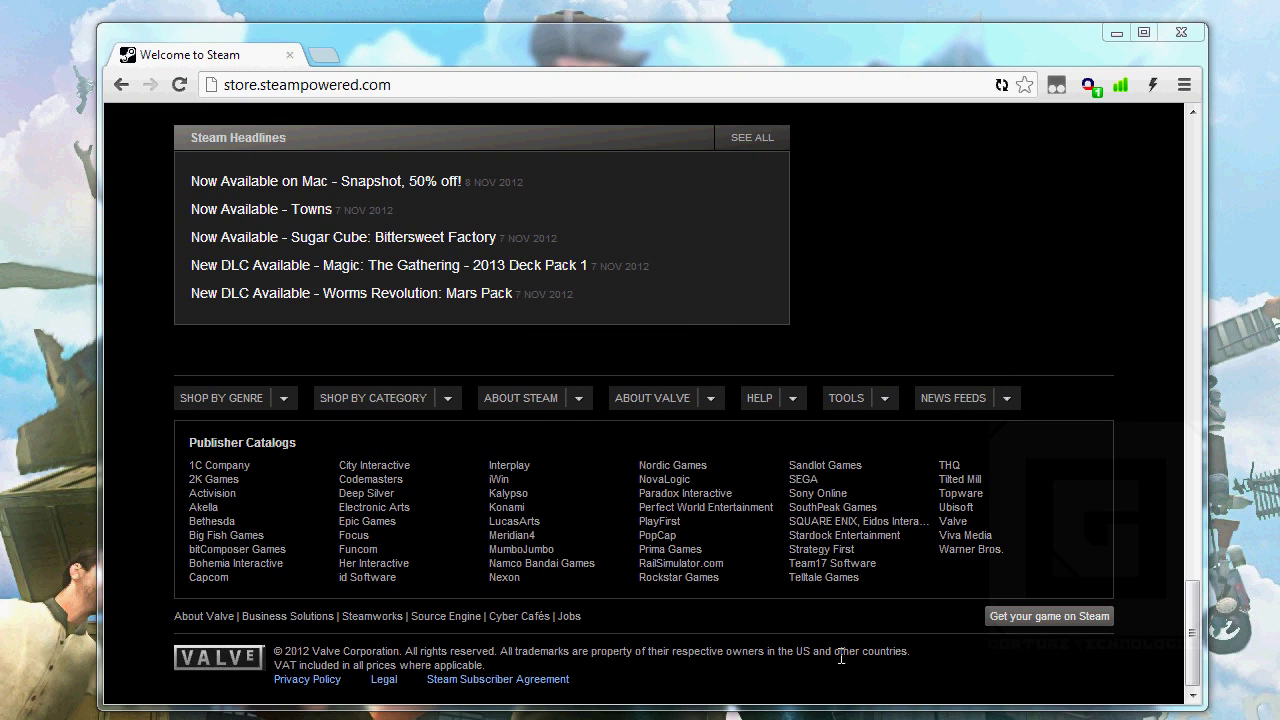
# Open the GmodDedicated folder on drive C: in Windows Explorer and minimise all other windows
pyautogui.press('super')
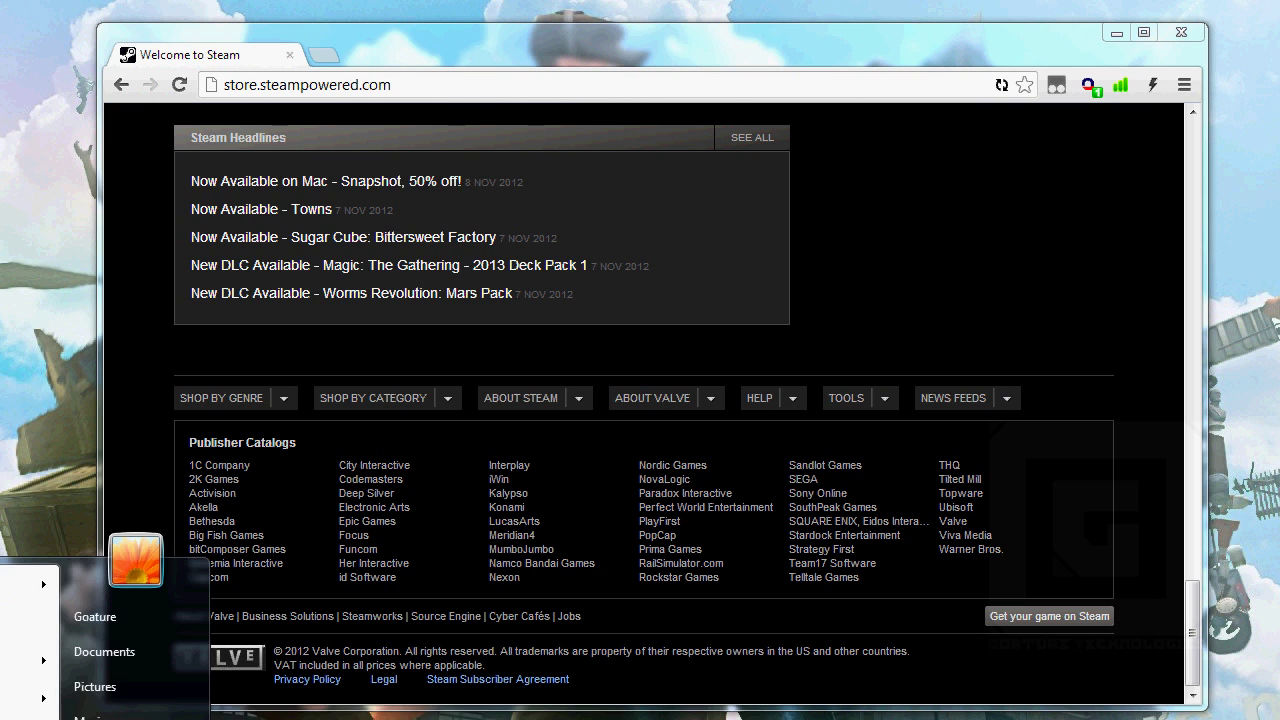
pyautogui.press('super+e')
pyautogui.doubleClick(180, 292)
pyautogui.moveTo(163, 170); pyautogui.dragTo(610, 161)
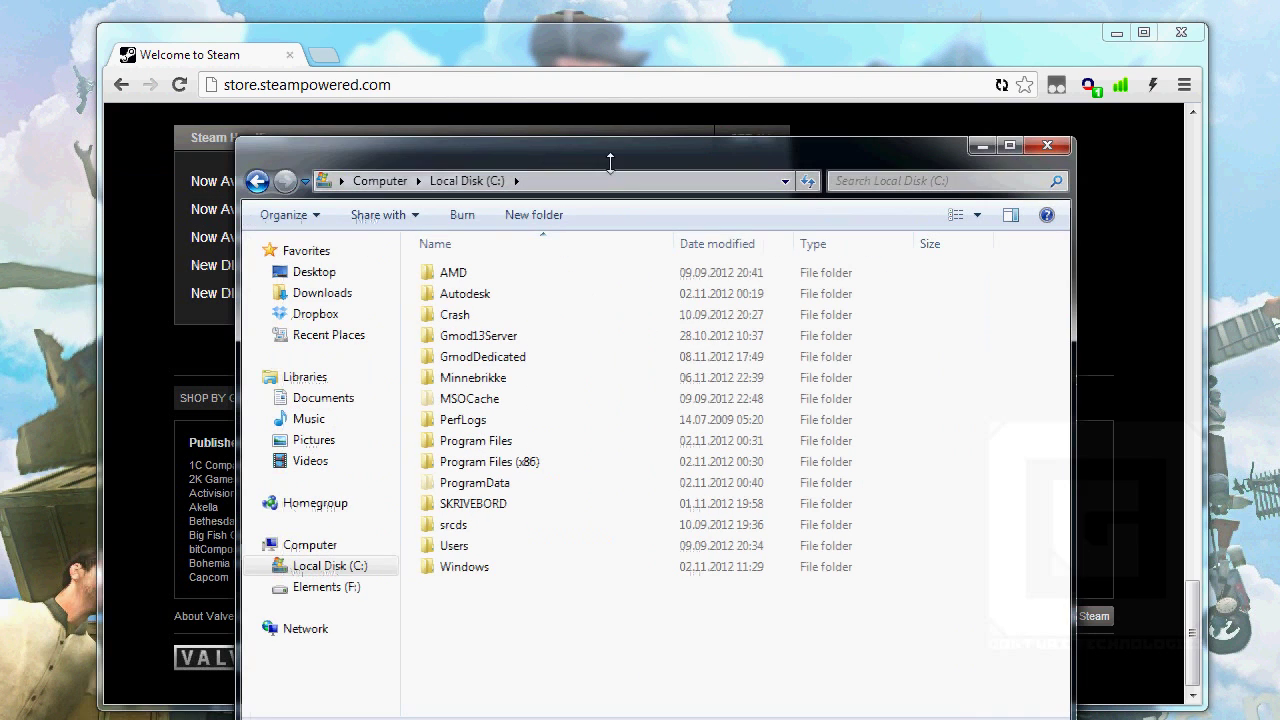
pyautogui.doubleClick(515, 356)
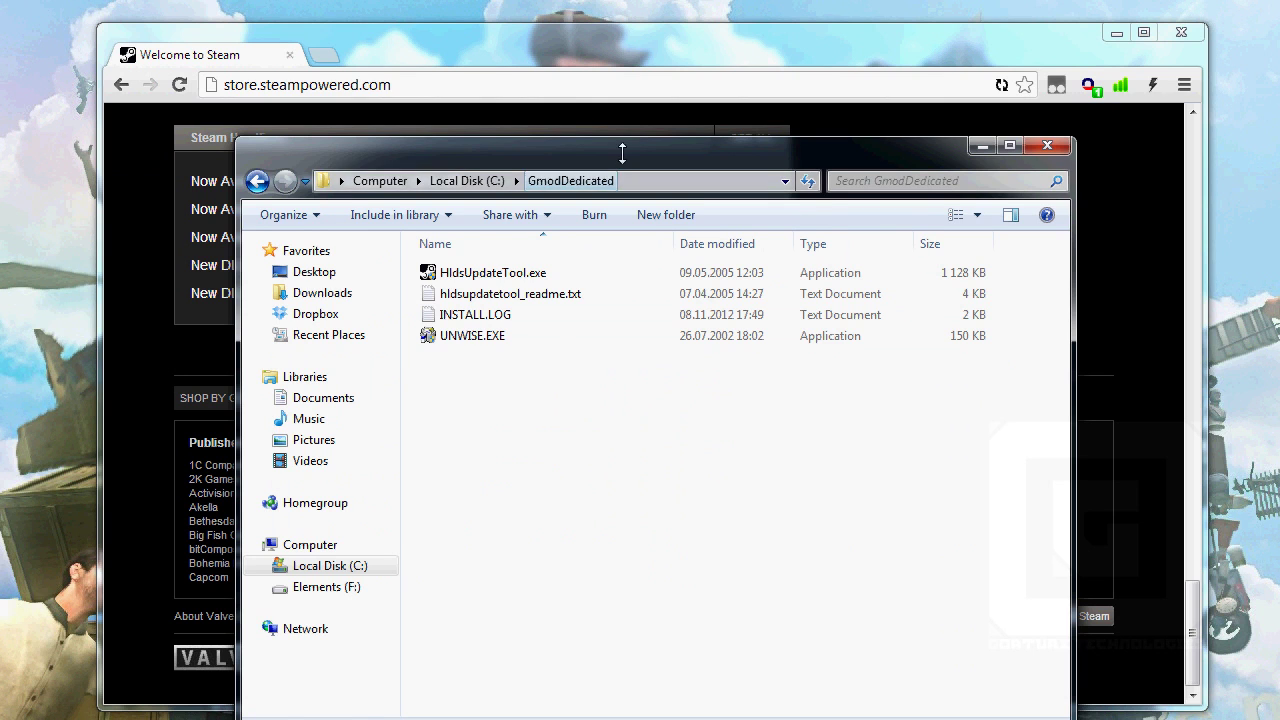
pyautogui.moveTo(622, 152); pyautogui.dragTo(634, 57)
pyautogui.press('super+Home')
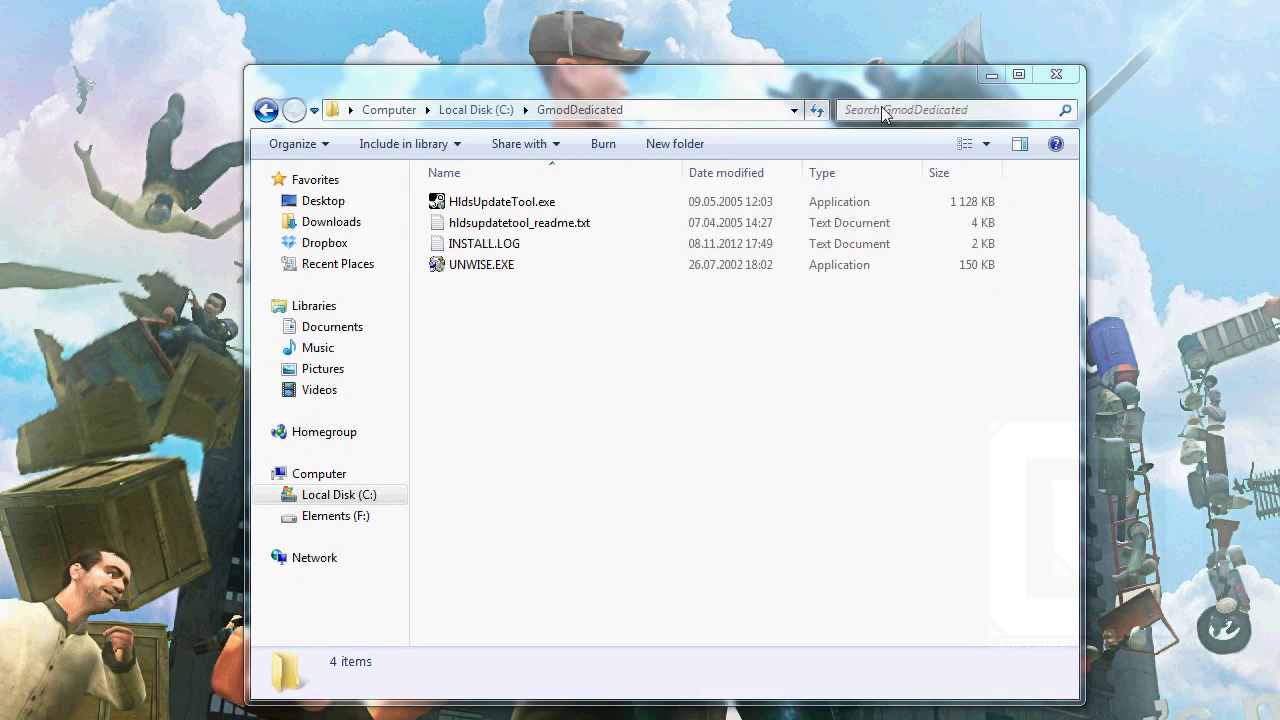
pyautogui.moveTo(865, 97); pyautogui.dragTo(877, 83)
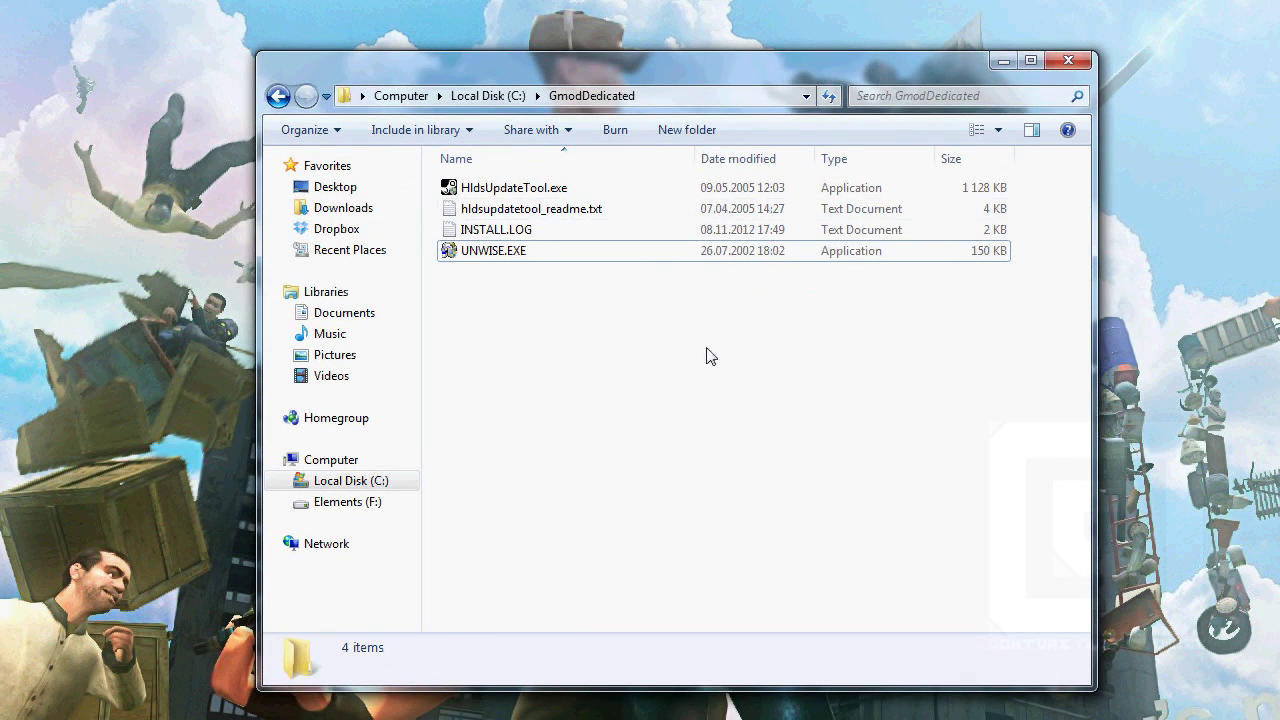
# Create a new text document in the GmodDedicated folder
pyautogui.rightClick(537, 300)
pyautogui.rightClick(498, 286)
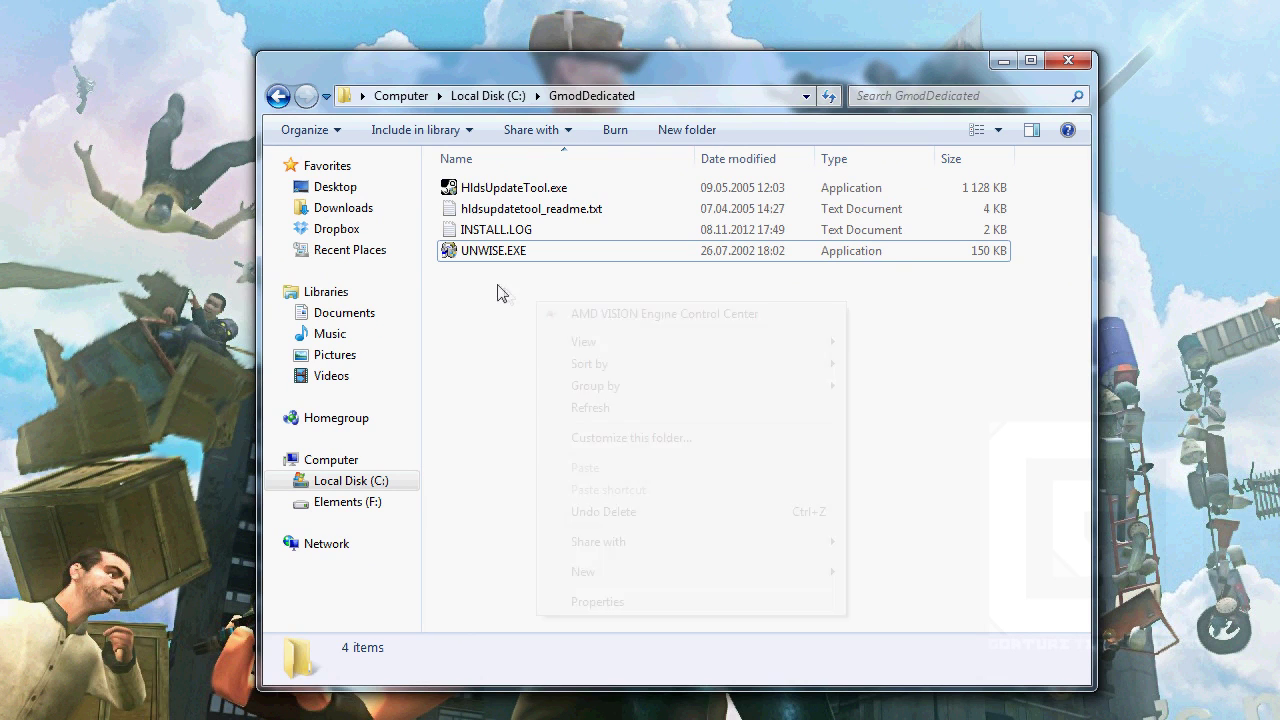
pyautogui.rightClick(430, 214)
pyautogui.moveTo(731, 487)
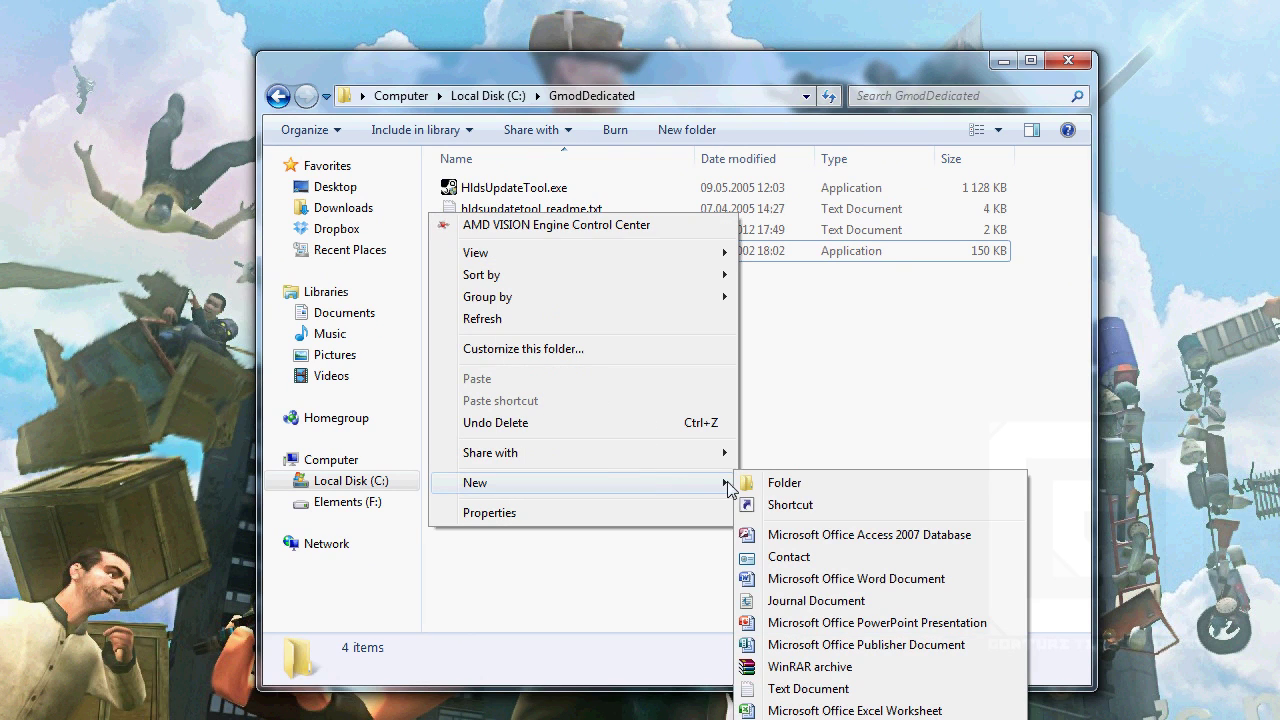
pyautogui.click(868, 690)
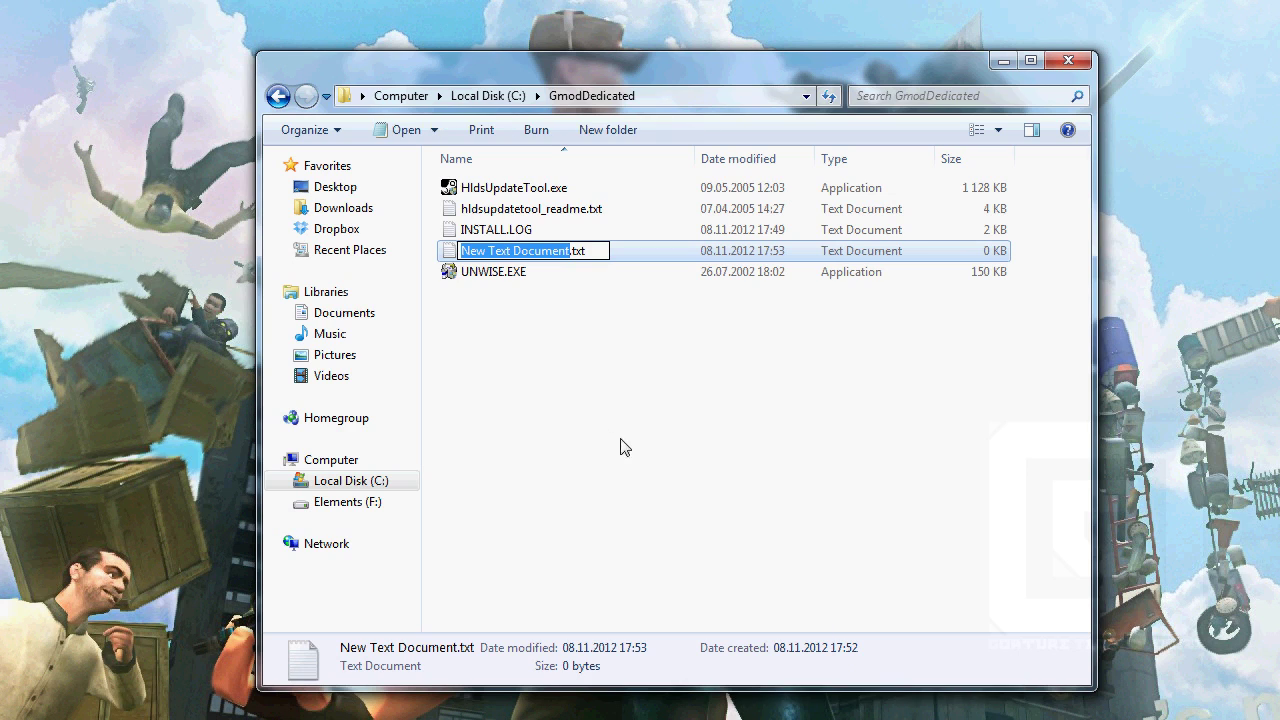
# Rename the new text document as update.txt
pyautogui.moveTo(586, 252); pyautogui.dragTo(445, 257)
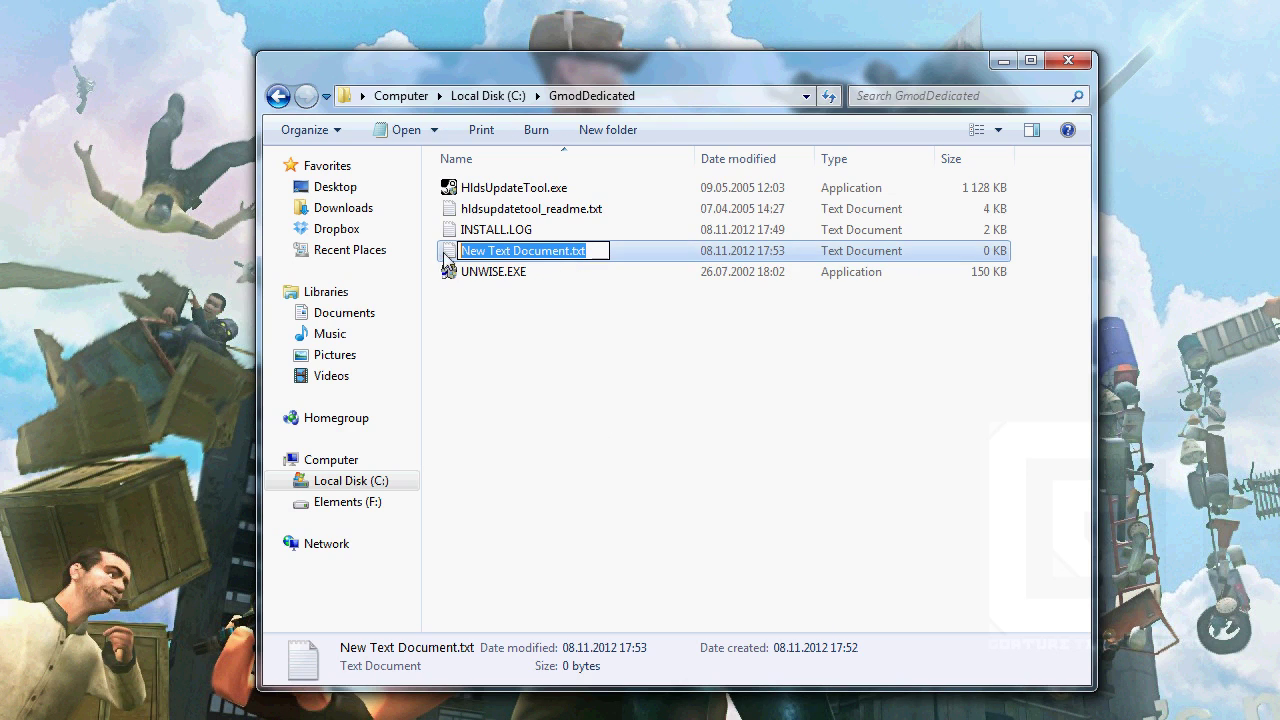
pyautogui.click(494, 383)
pyautogui.click(546, 258)
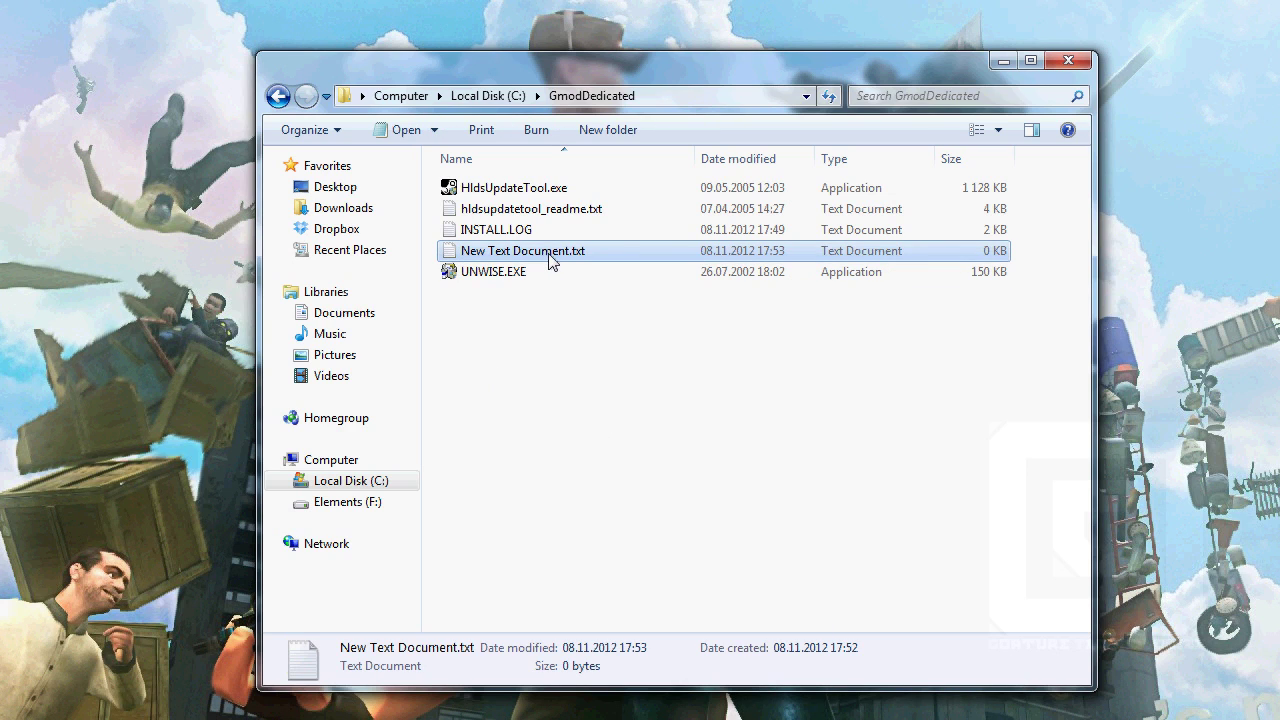
pyautogui.click(547, 259)
pyautogui.write('update')
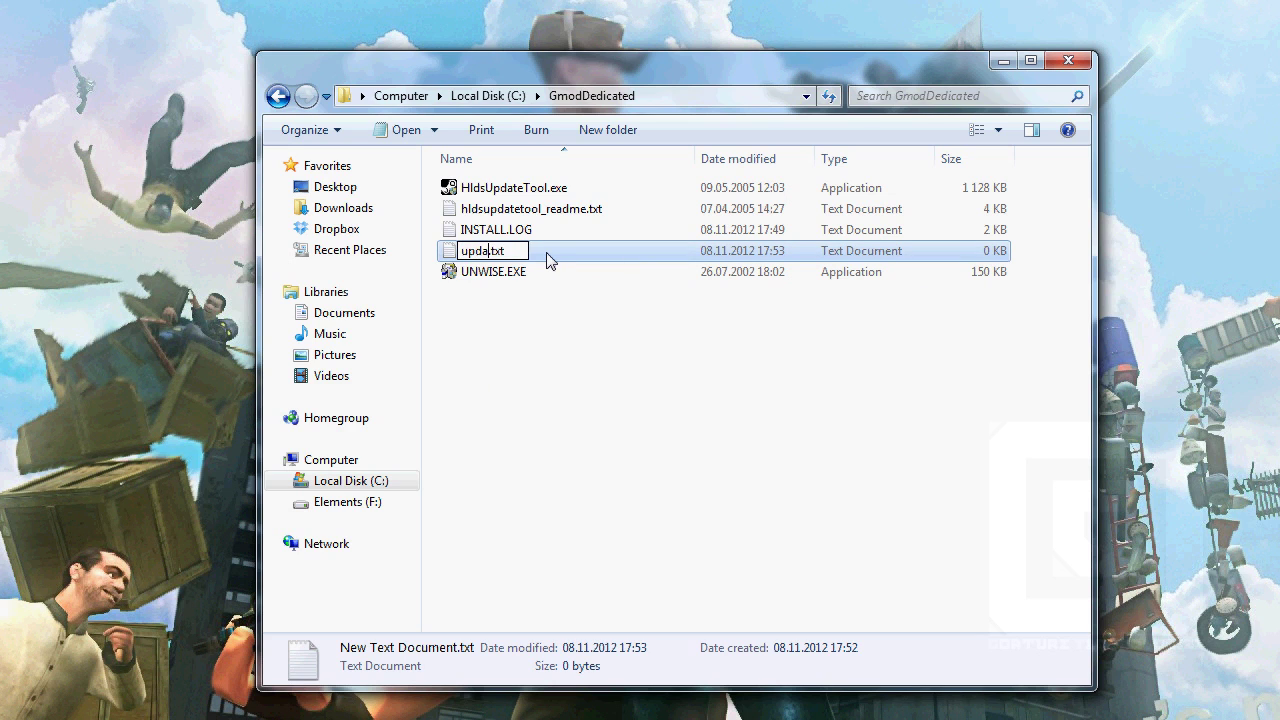
pyautogui.press('Return')
pyautogui.click(537, 354)
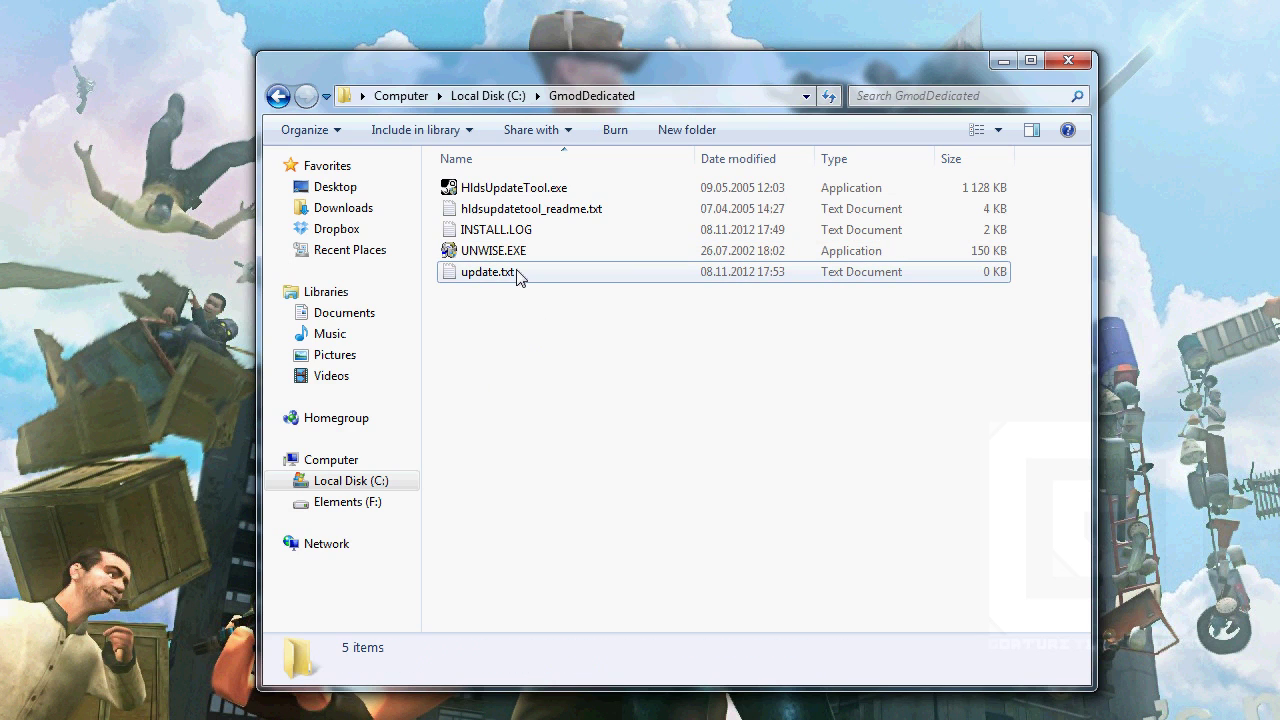
# Write "Hldsupdatetool -command update -game garrysmod -dir ." in update.txt, then save and close the file
pyautogui.doubleClick(517, 275)
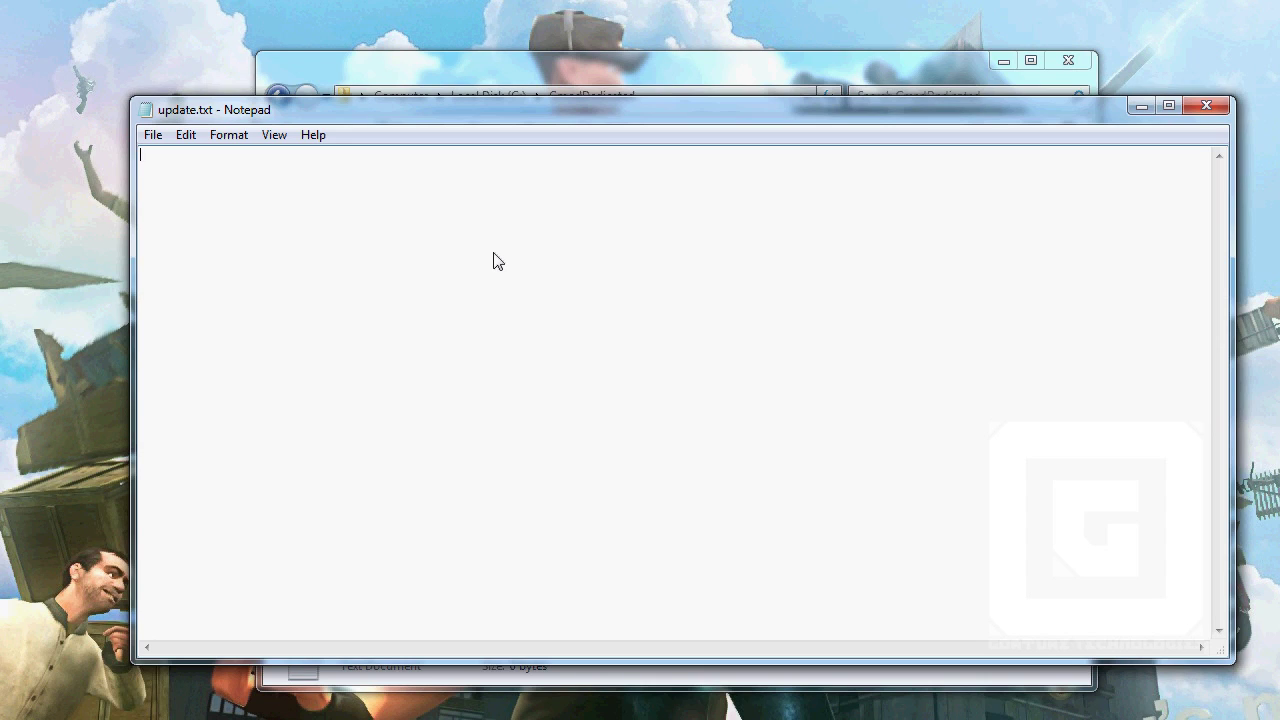
pyautogui.write('Hldsupdatetool')
pyautogui.write('-comma')
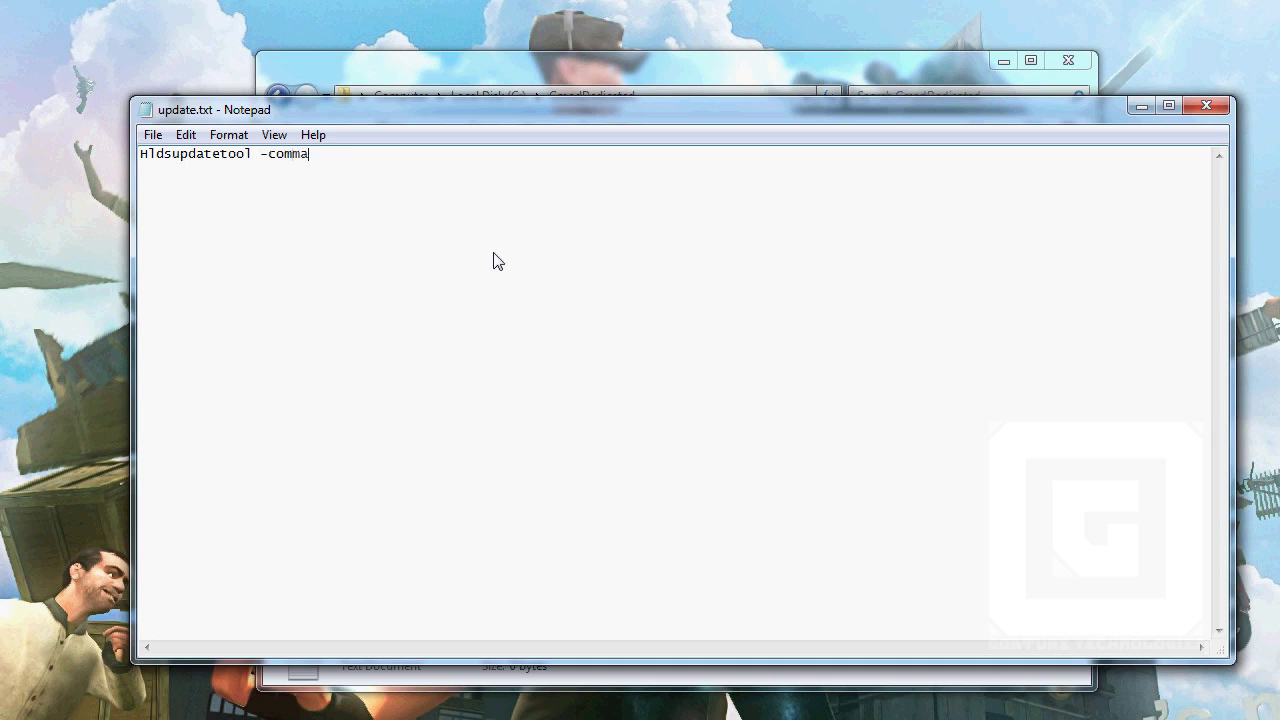
pyautogui.write('nd update -game')
pyautogui.write('garrysmod')
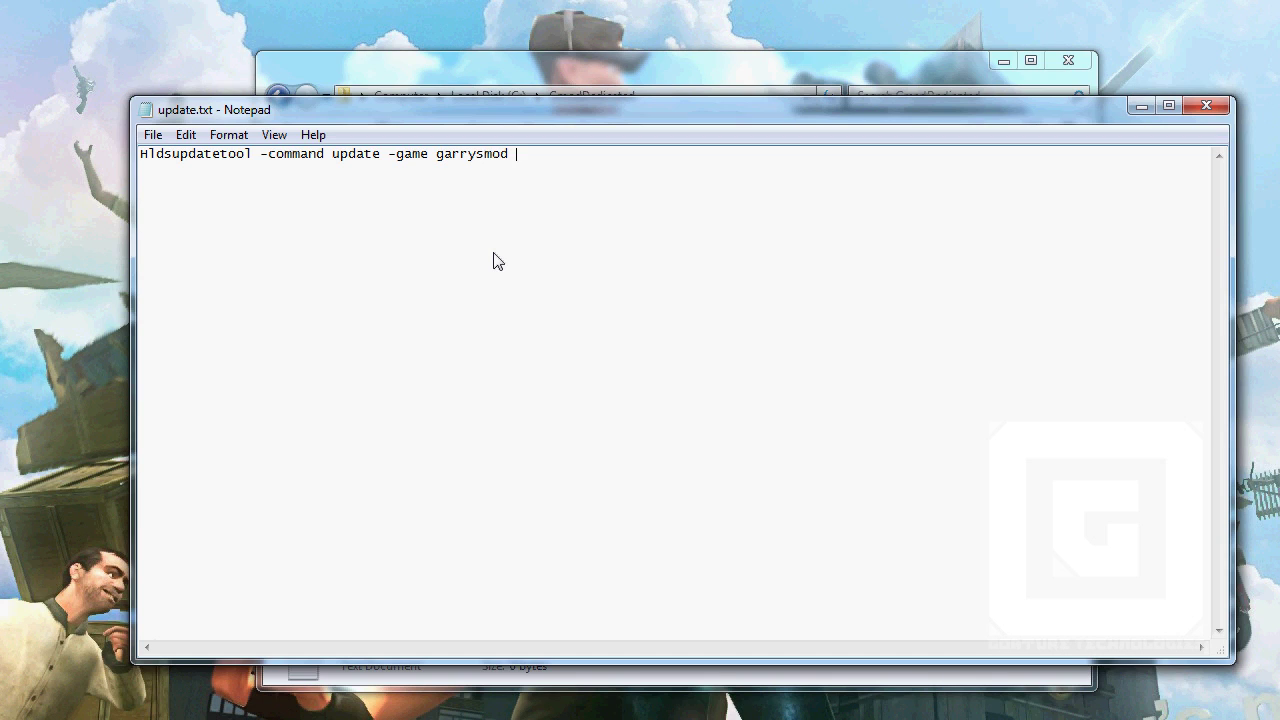
pyautogui.write(' -dir .')
pyautogui.hotkey('ctrl', 's')
pyautogui.click(153, 134)
pyautogui.click(165, 203)
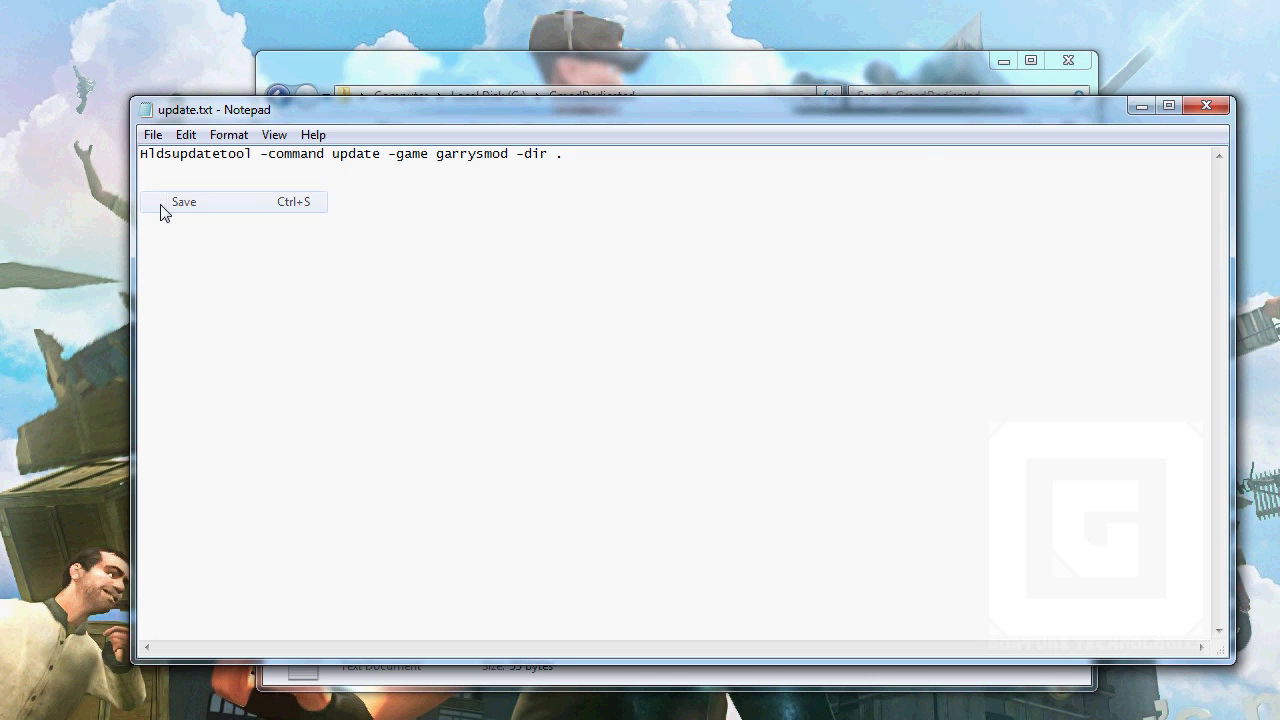
pyautogui.click(1206, 105)
pyautogui.click(790, 393)
pyautogui.click(518, 280)
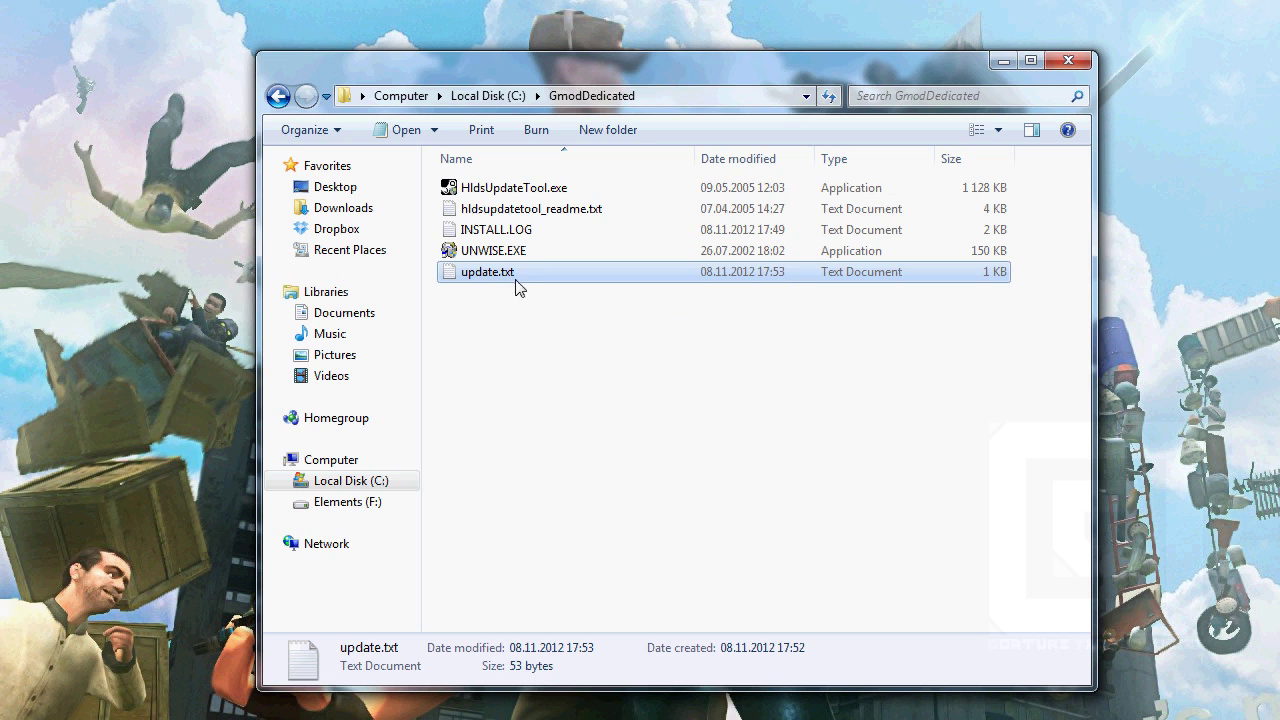
pyautogui.rightClick(539, 341)
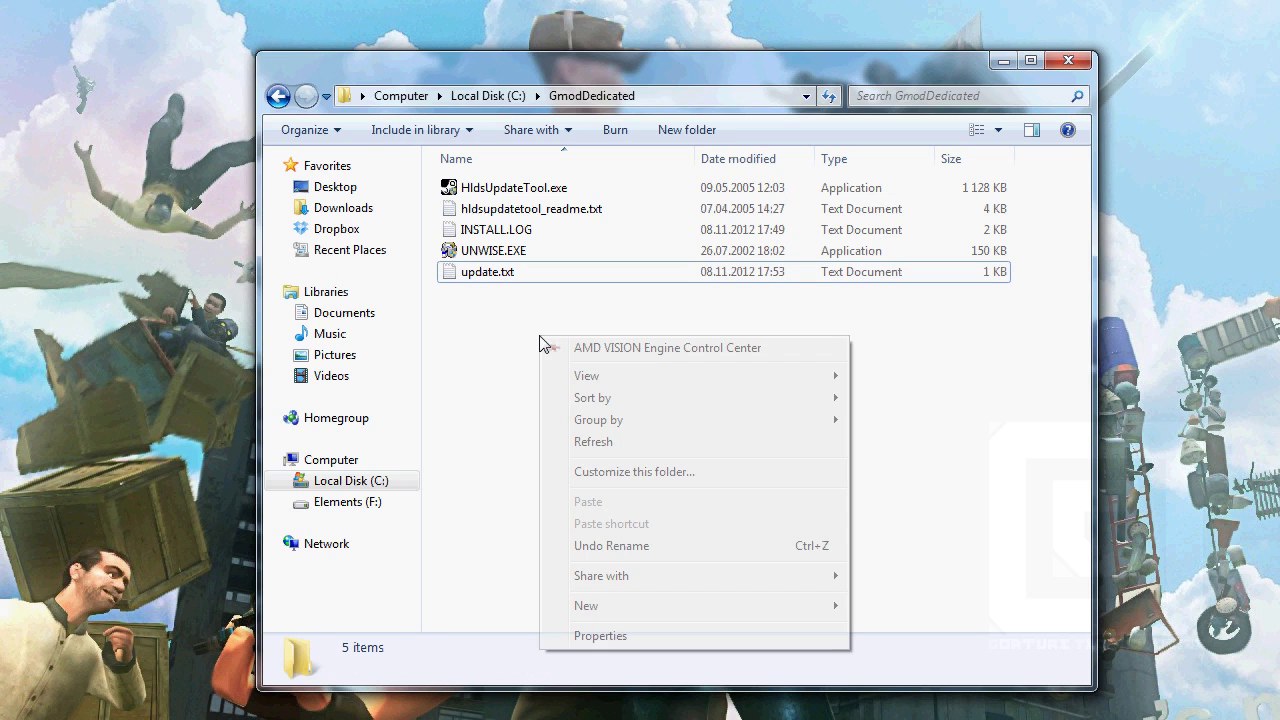
pyautogui.click(620, 636)
pyautogui.click(613, 130)
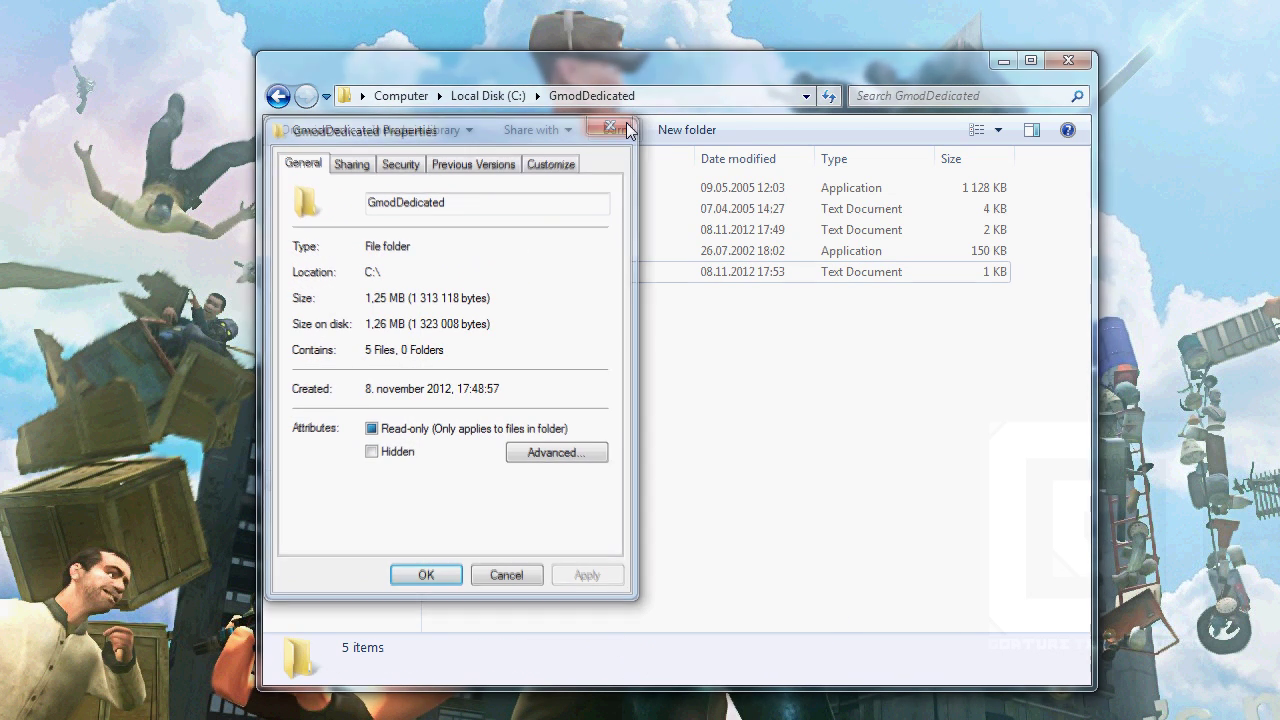
# Check the advanced view settings in Folder Options for hidden files and extensions of known file types
pyautogui.press('alt')
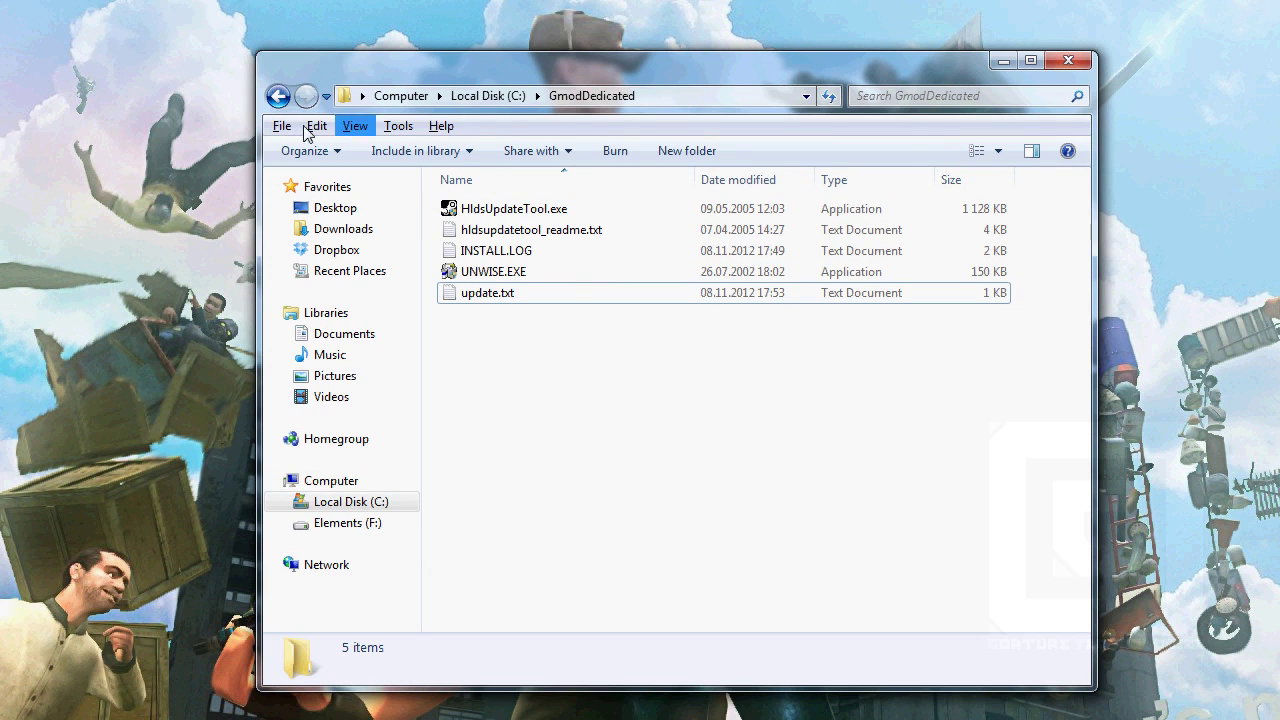
pyautogui.click(397, 127)
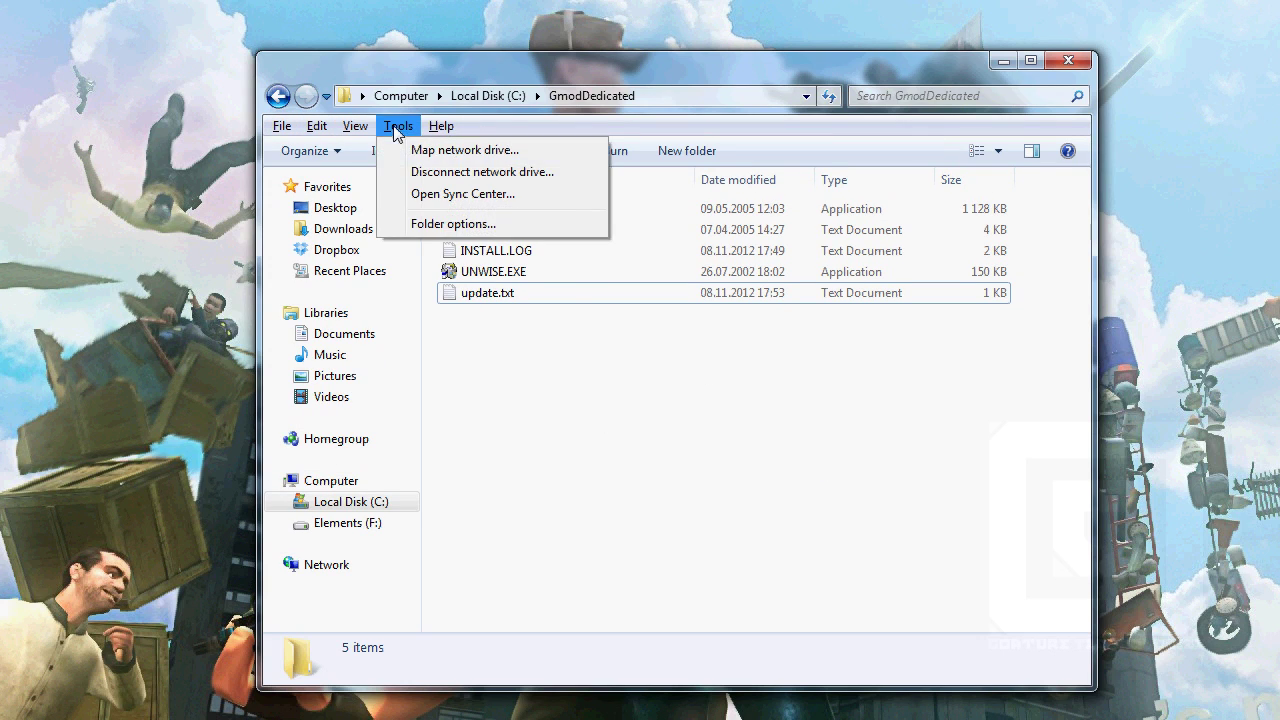
pyautogui.click(449, 226)
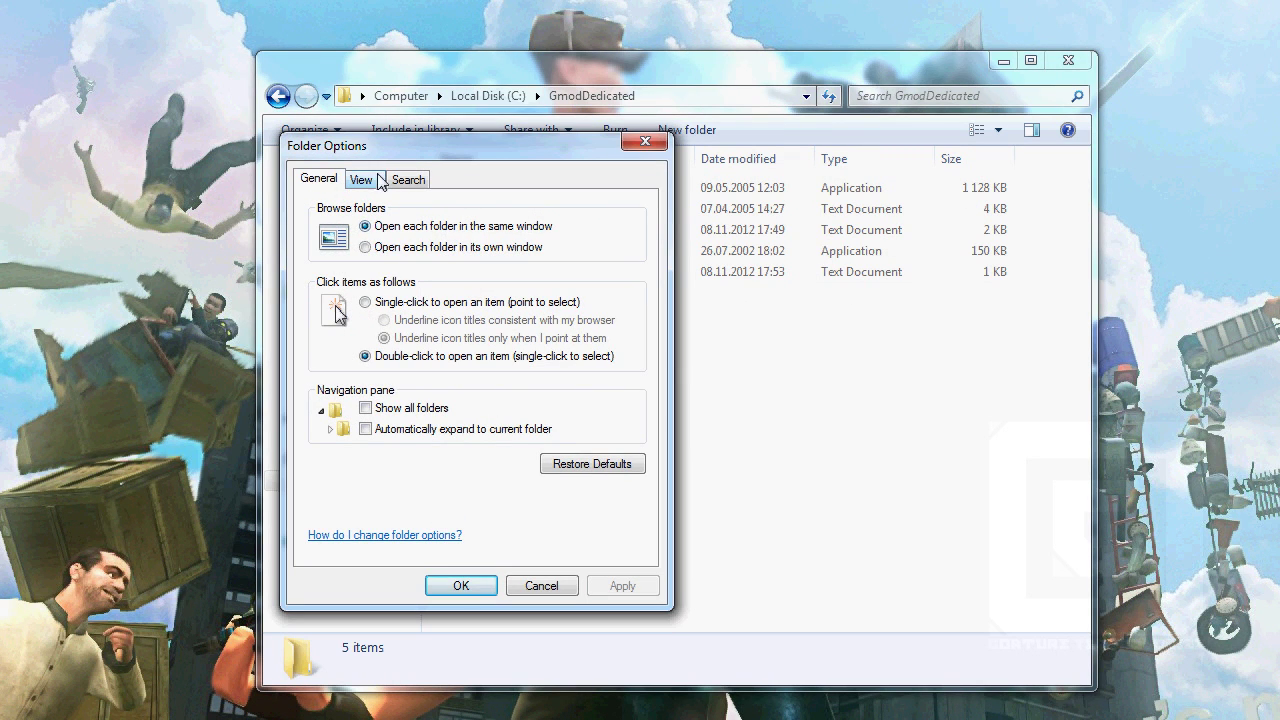
pyautogui.click(381, 181)
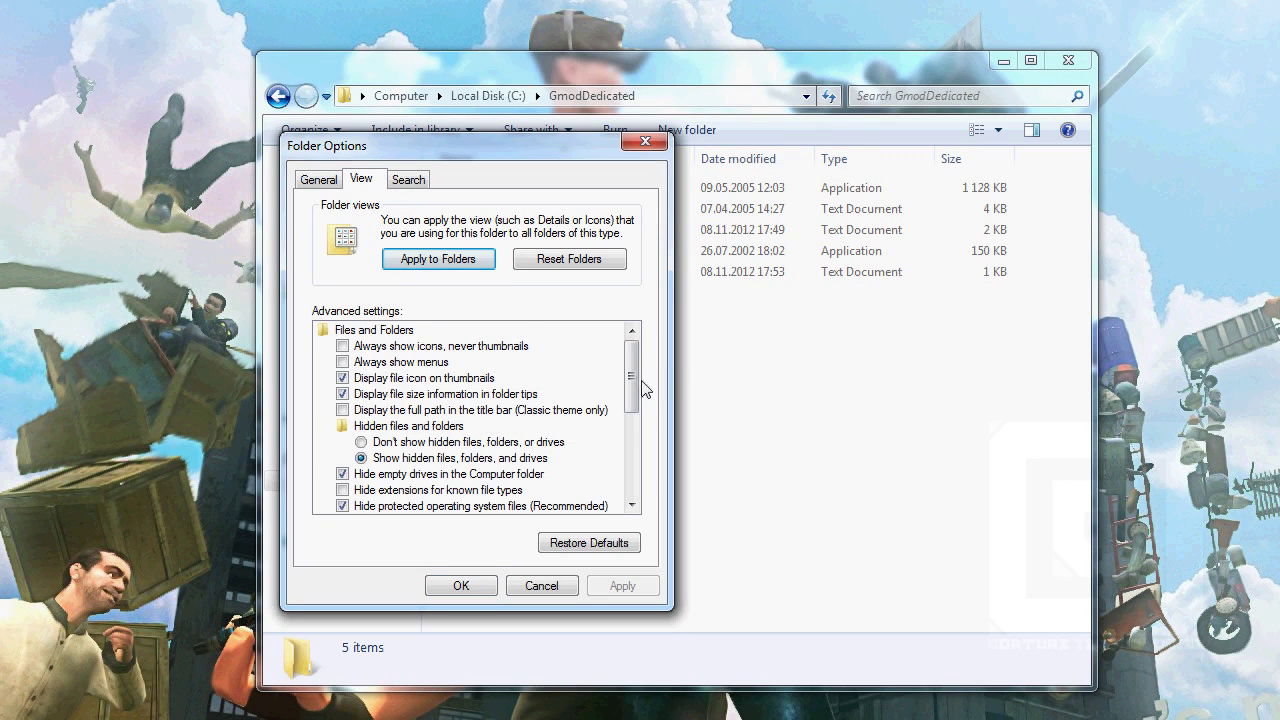
pyautogui.scroll(-1, 640, 392)
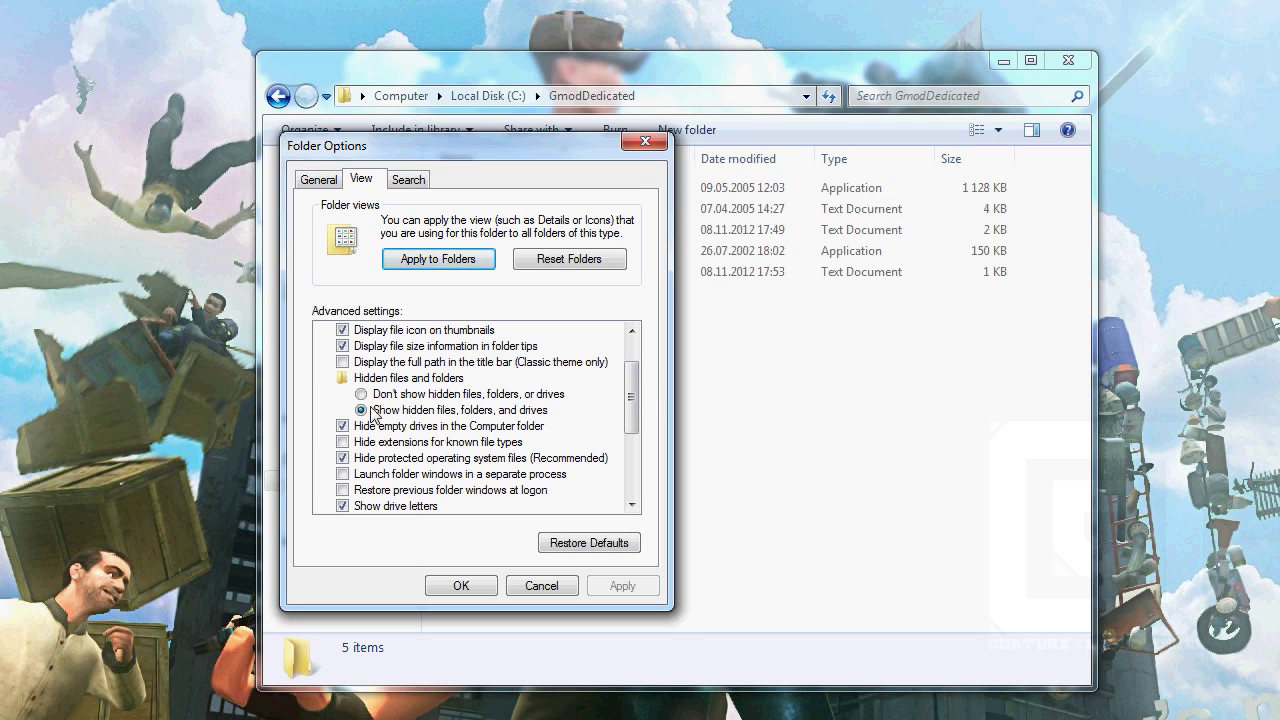
pyautogui.click(461, 586)
# Rename update.txt as update.bat and accept the change of file extension
pyautogui.click(508, 278)
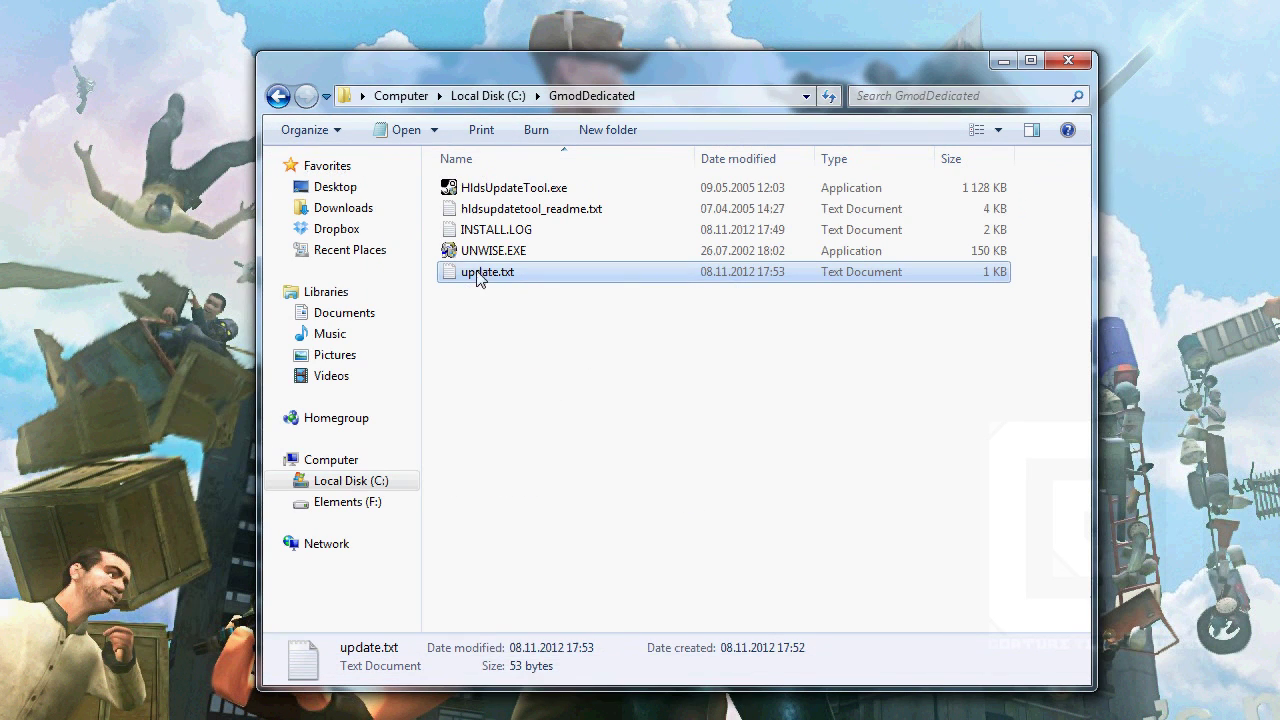
pyautogui.rightClick(477, 278)
pyautogui.click(568, 679)
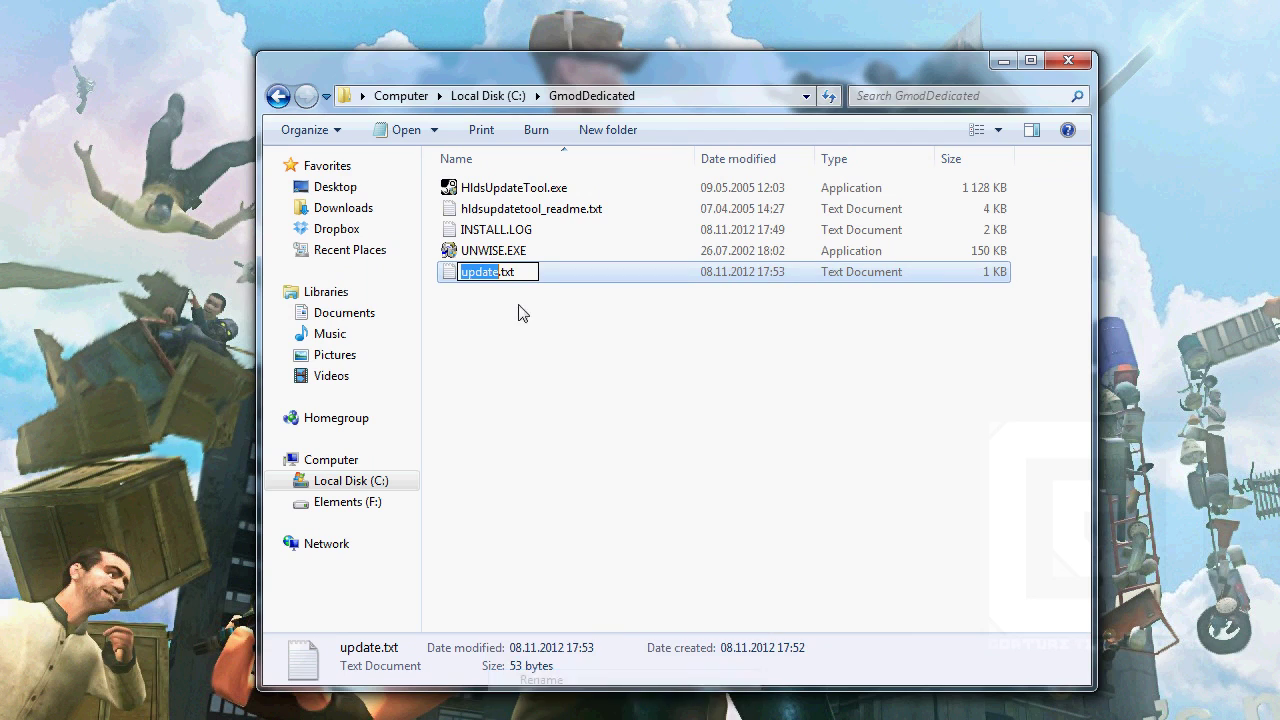
pyautogui.moveTo(516, 272); pyautogui.dragTo(502, 275)
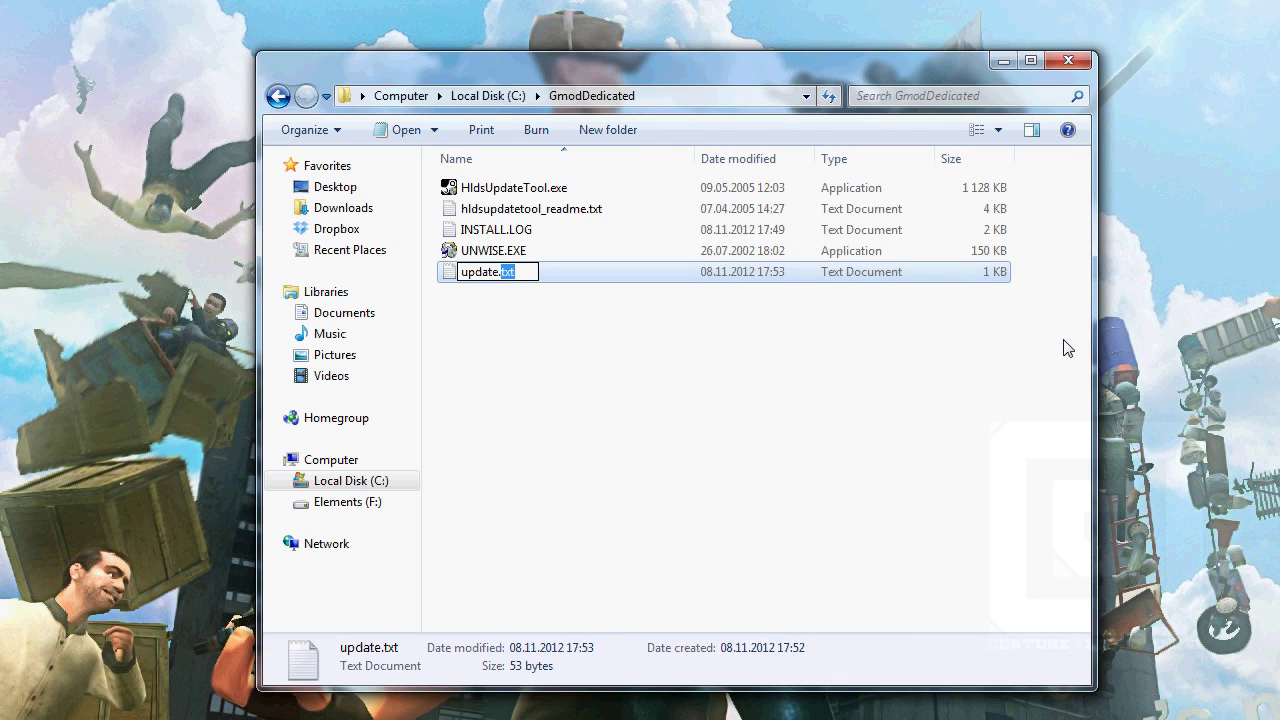
pyautogui.write('bat')
pyautogui.click(922, 402)
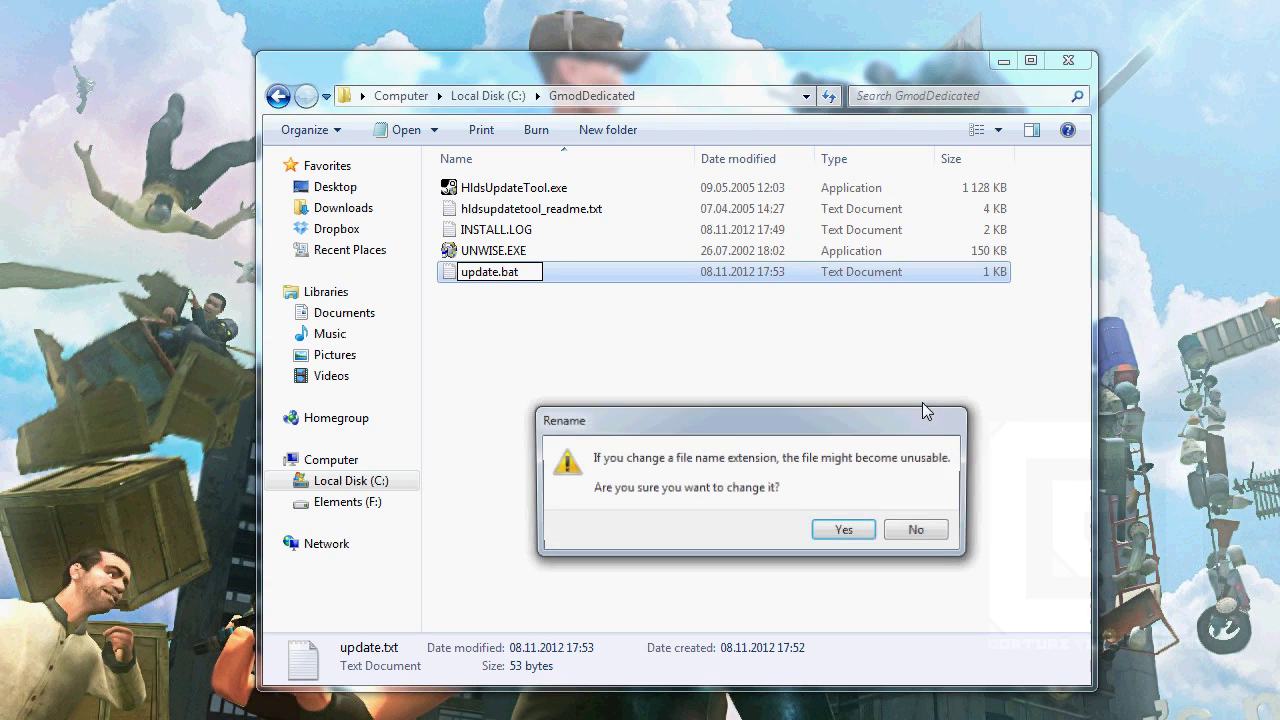
pyautogui.click(846, 531)
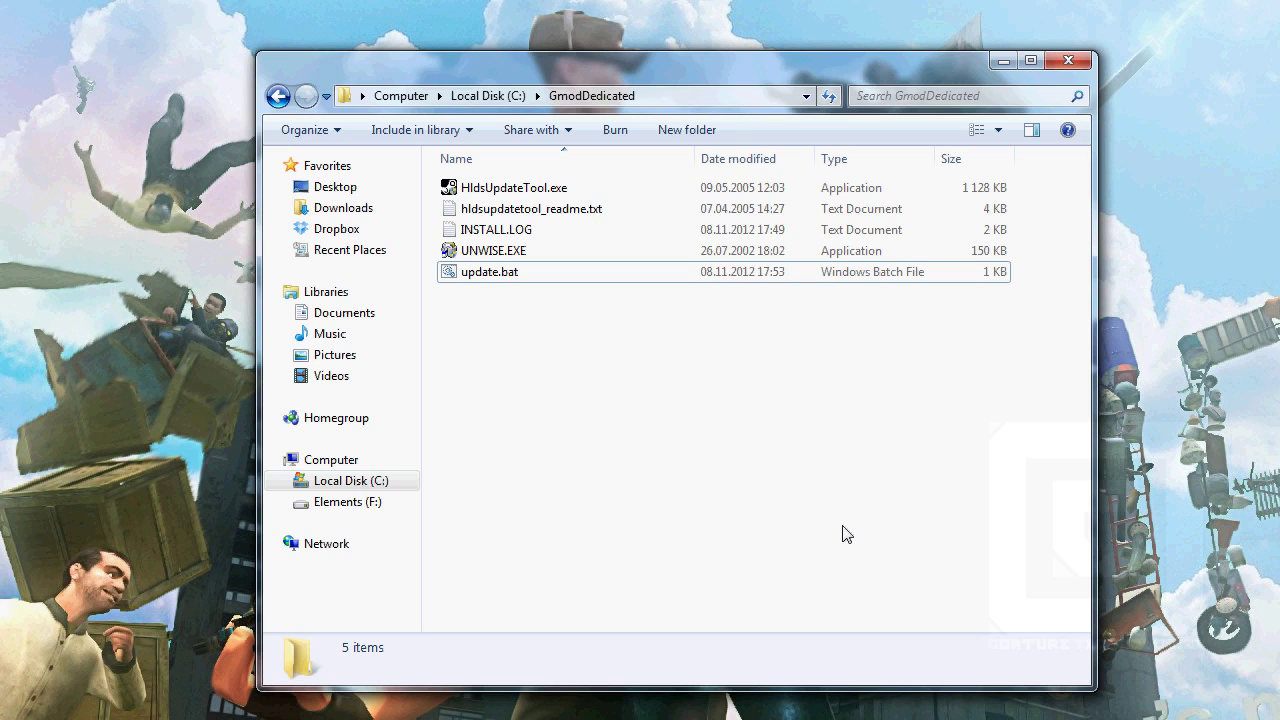
# Run update.bat to download the Garry's Mod server files and arrange the two console windows so both can be read
pyautogui.click(520, 281)
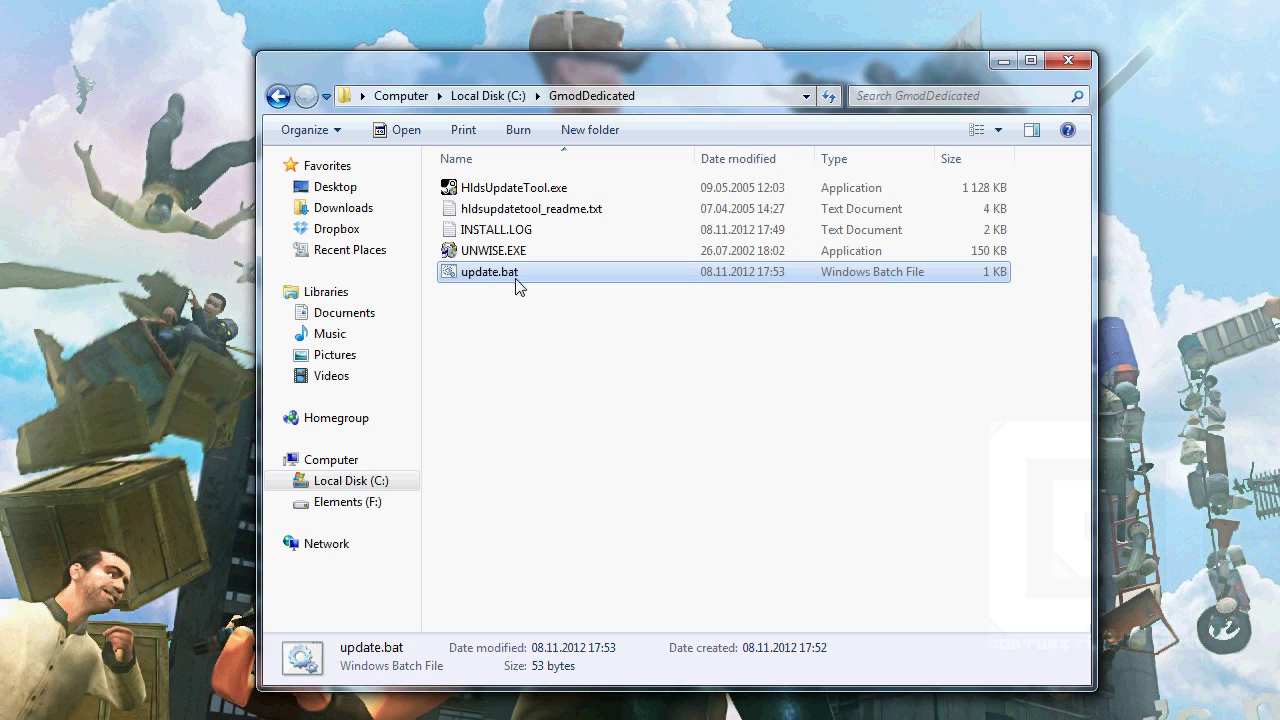
pyautogui.doubleClick(489, 272)
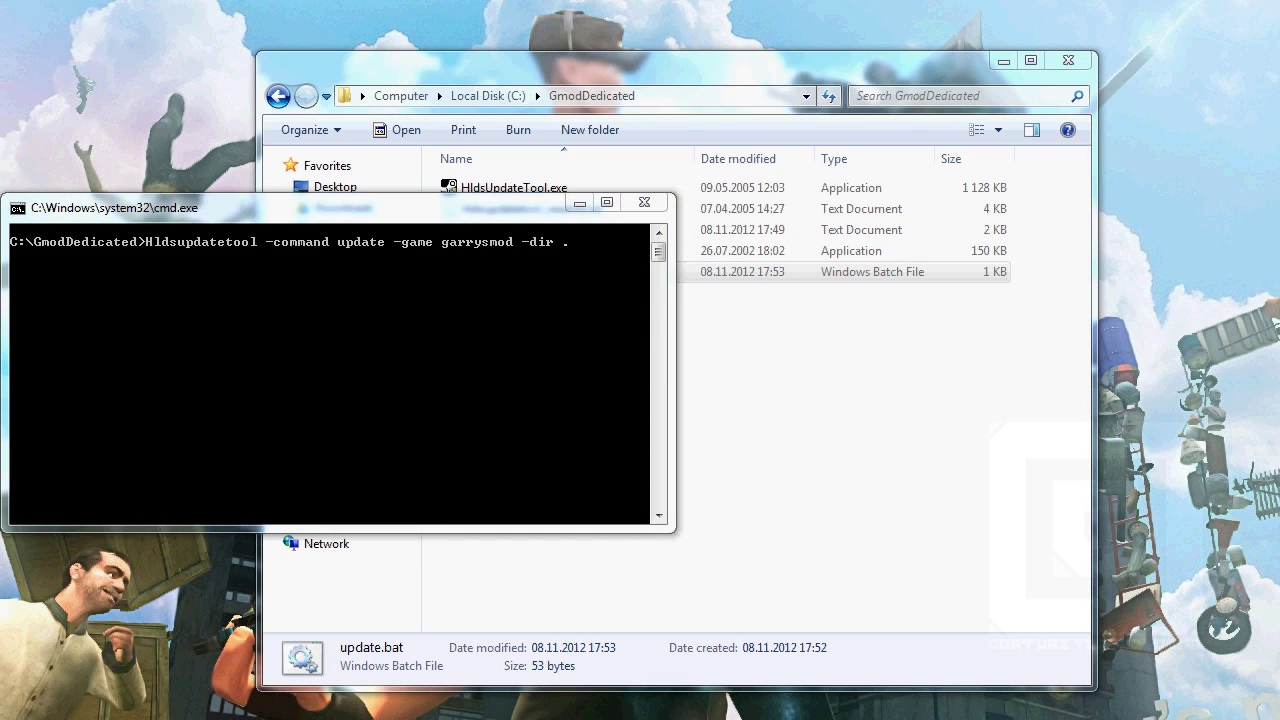
pyautogui.moveTo(445, 207); pyautogui.dragTo(975, 236)
pyautogui.click(467, 370)
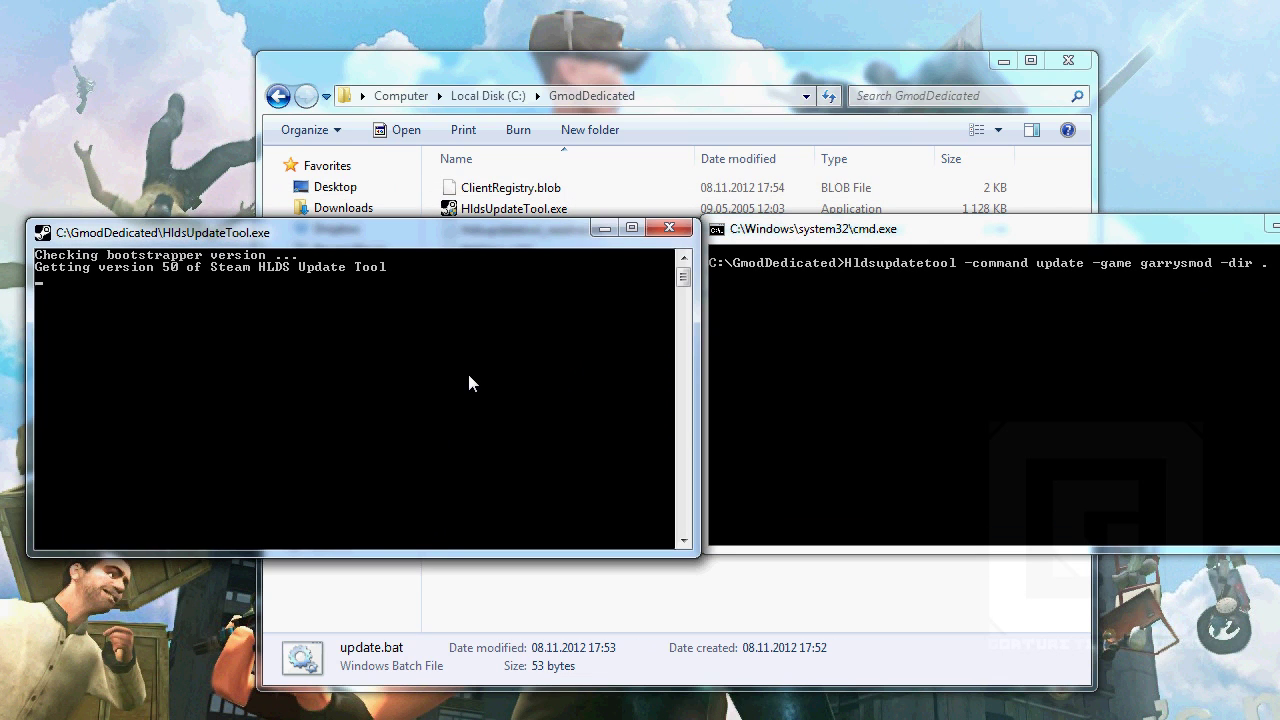
pyautogui.moveTo(470, 232); pyautogui.dragTo(555, 279)
pyautogui.moveTo(955, 238); pyautogui.dragTo(820, 134)
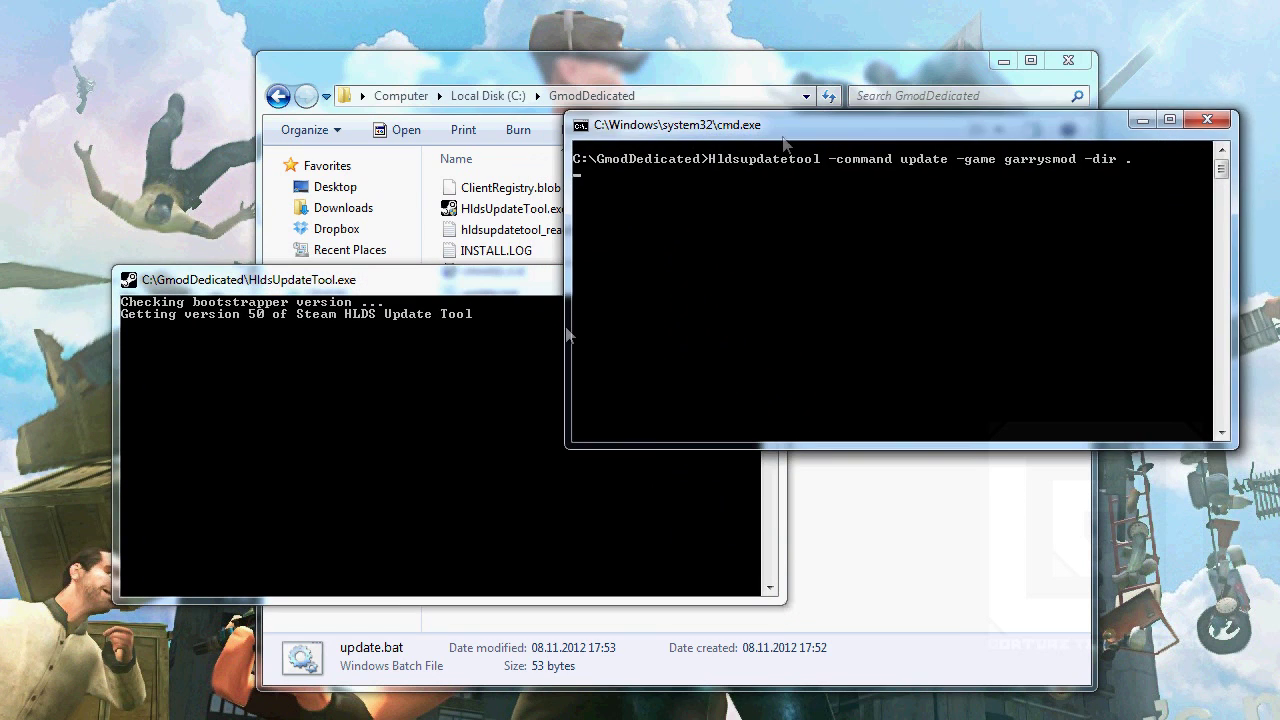
pyautogui.click(499, 374)
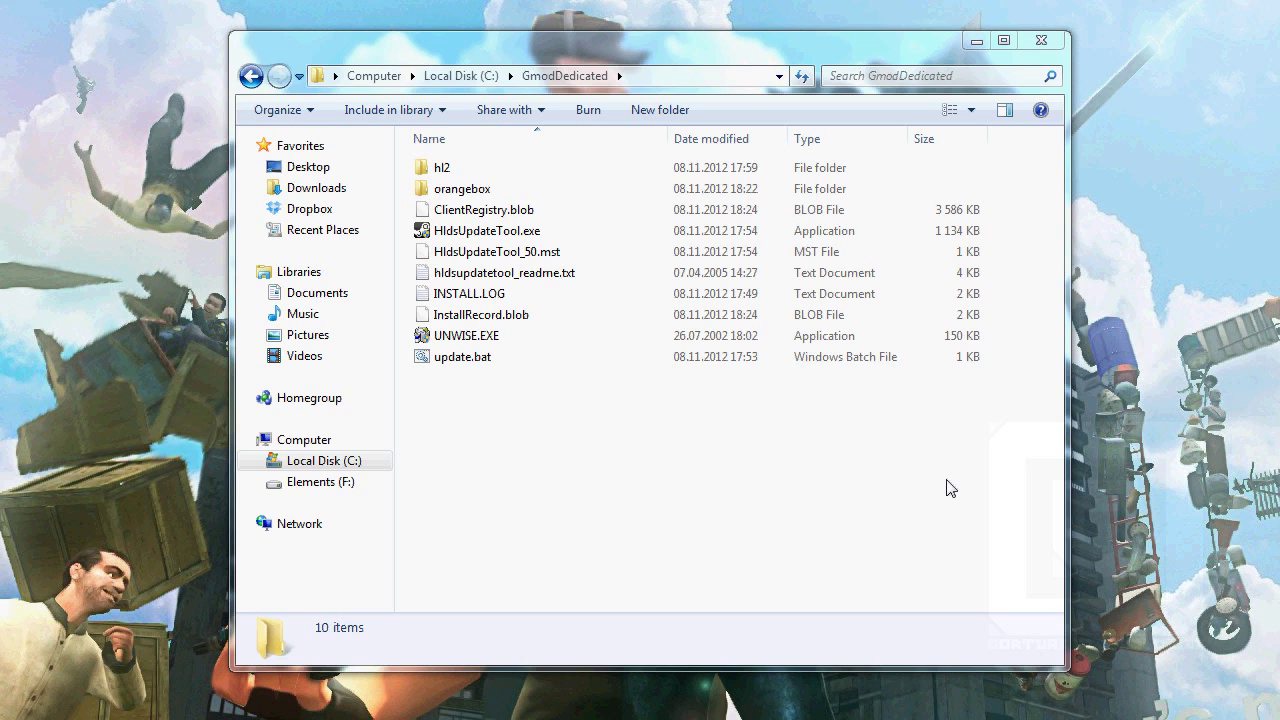
# Open the orangebox folder in GmodDedicated and create a shortcut to srcds.exe on the desktop
pyautogui.click(829, 471)
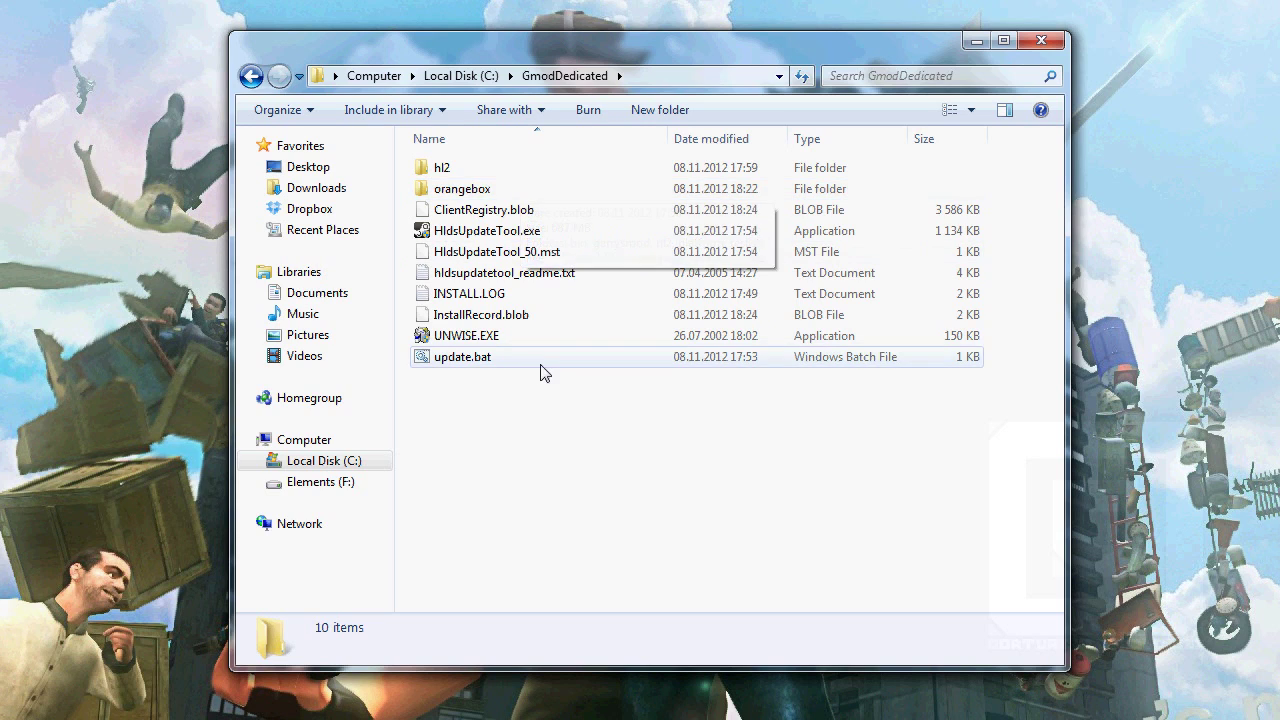
pyautogui.doubleClick(478, 190)
pyautogui.click(470, 318)
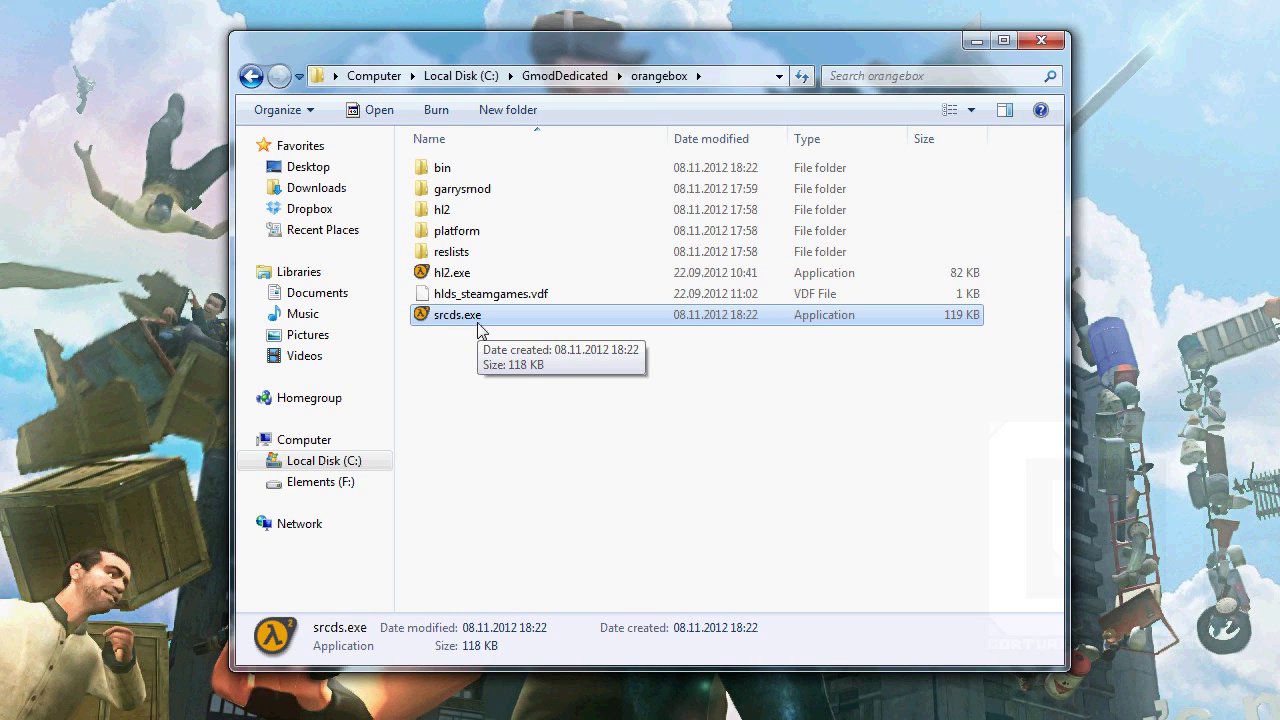
pyautogui.moveTo(675, 46); pyautogui.dragTo(841, 45)
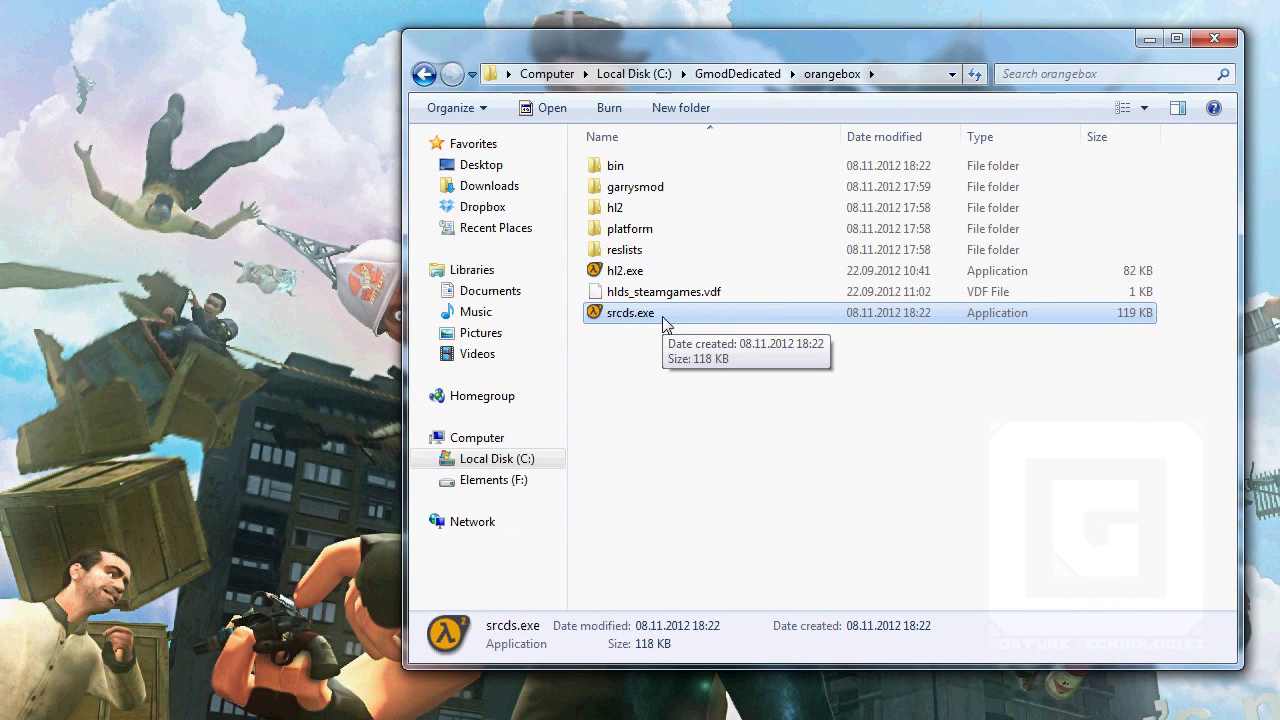
pyautogui.moveTo(653, 320); pyautogui.dragTo(222, 255)
pyautogui.click(295, 311)
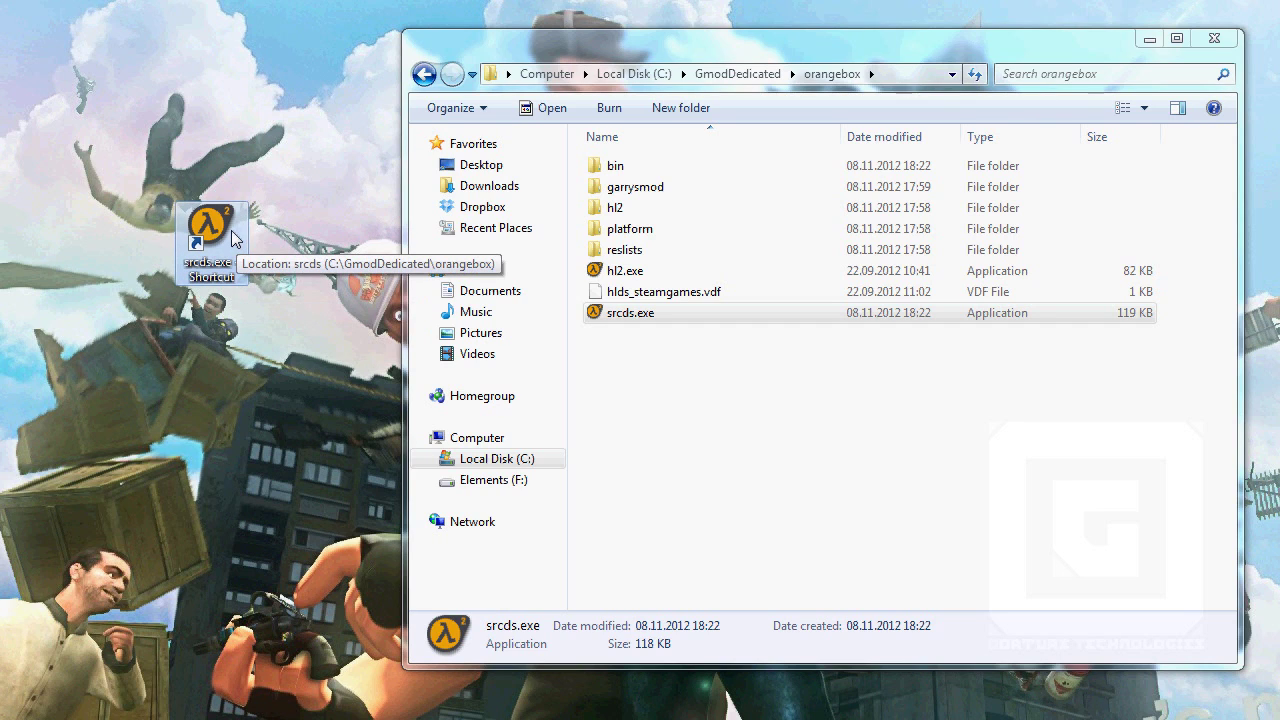
# Rename the srcds.exe desktop shortcut as START SERVER
pyautogui.click(214, 270)
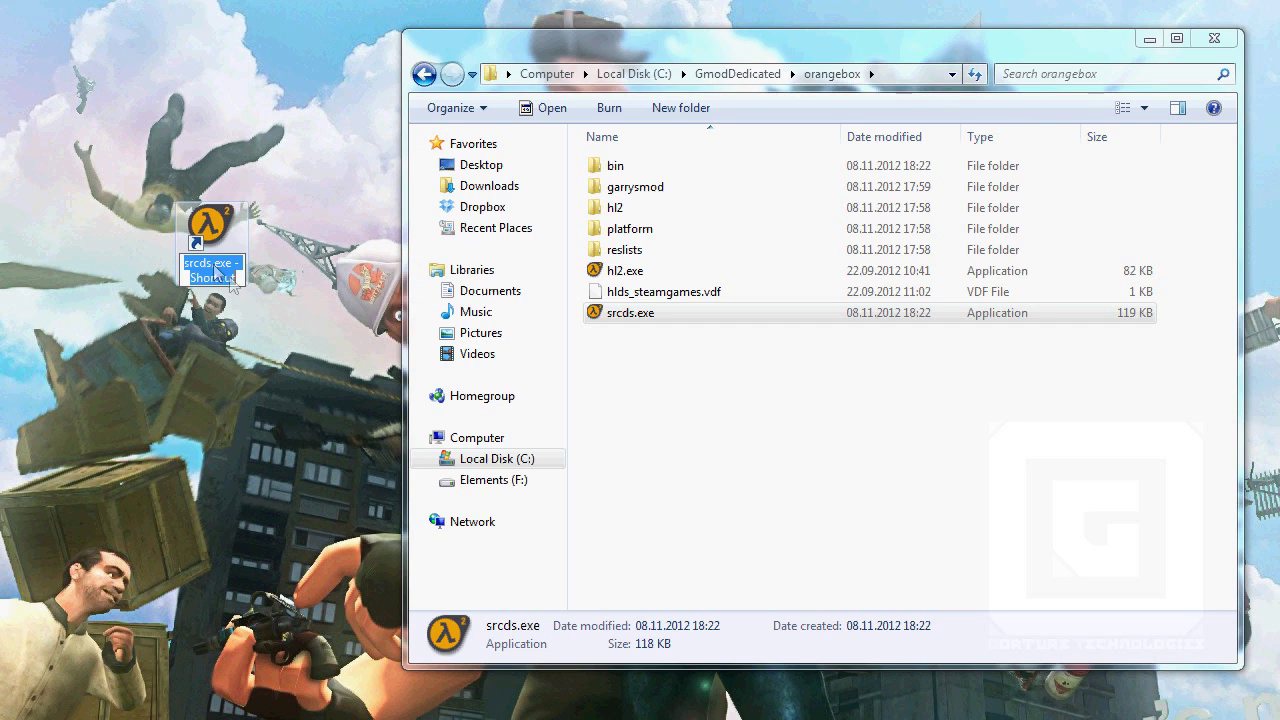
pyautogui.write('STart Se')
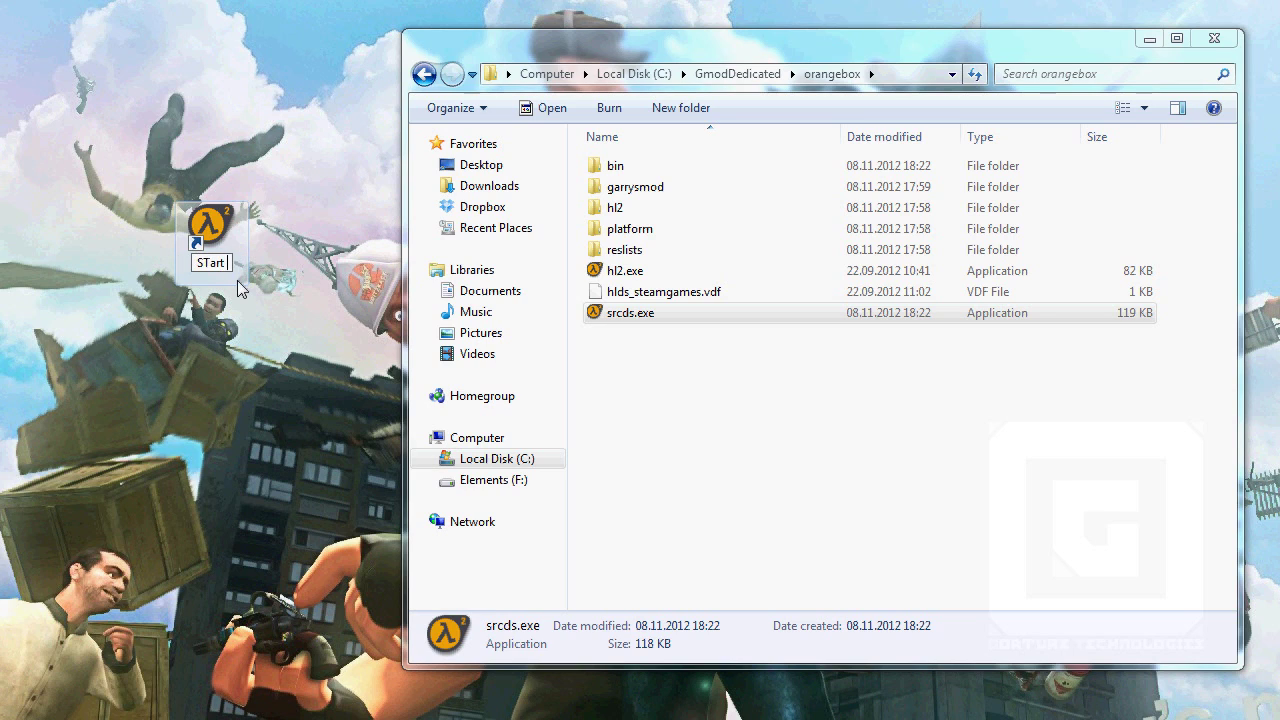
pyautogui.press('BackSpace')
pyautogui.press('BackSpace')
pyautogui.press('BackSpace')
pyautogui.press('BackSpace')
pyautogui.press('BackSpace')
pyautogui.press('BackSpace')
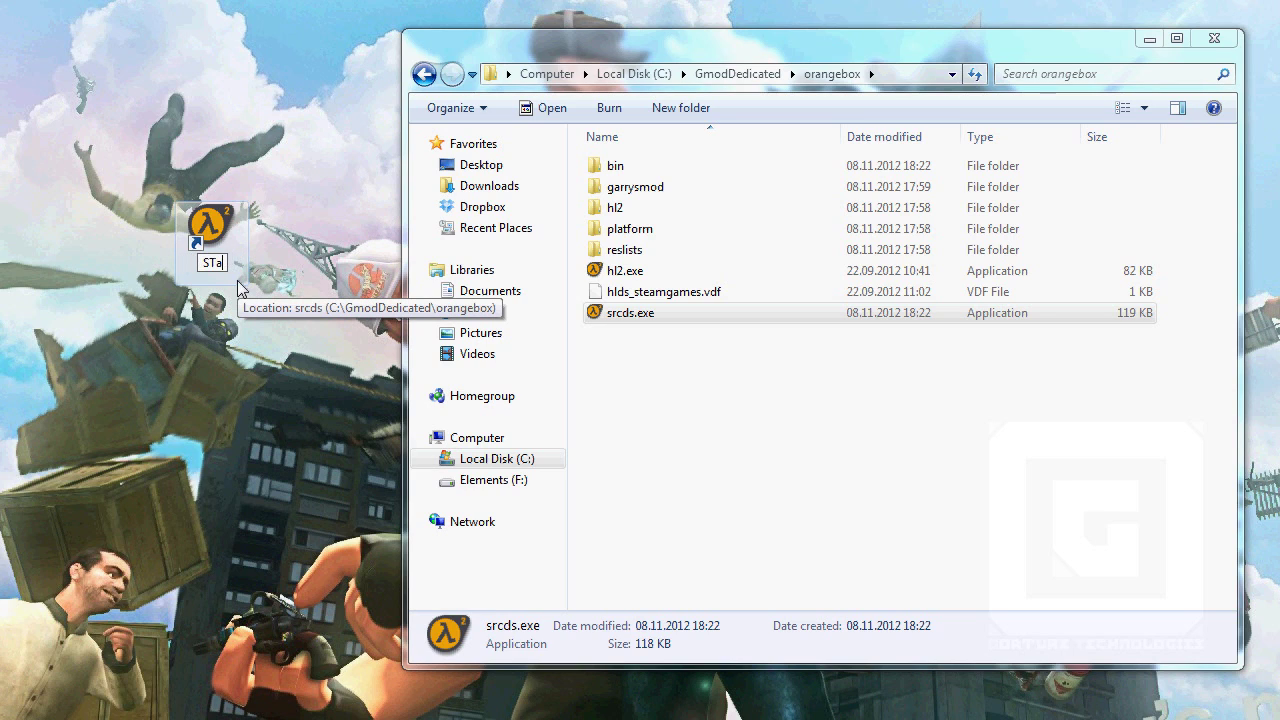
pyautogui.write('ART SERVER')
pyautogui.press('Return')
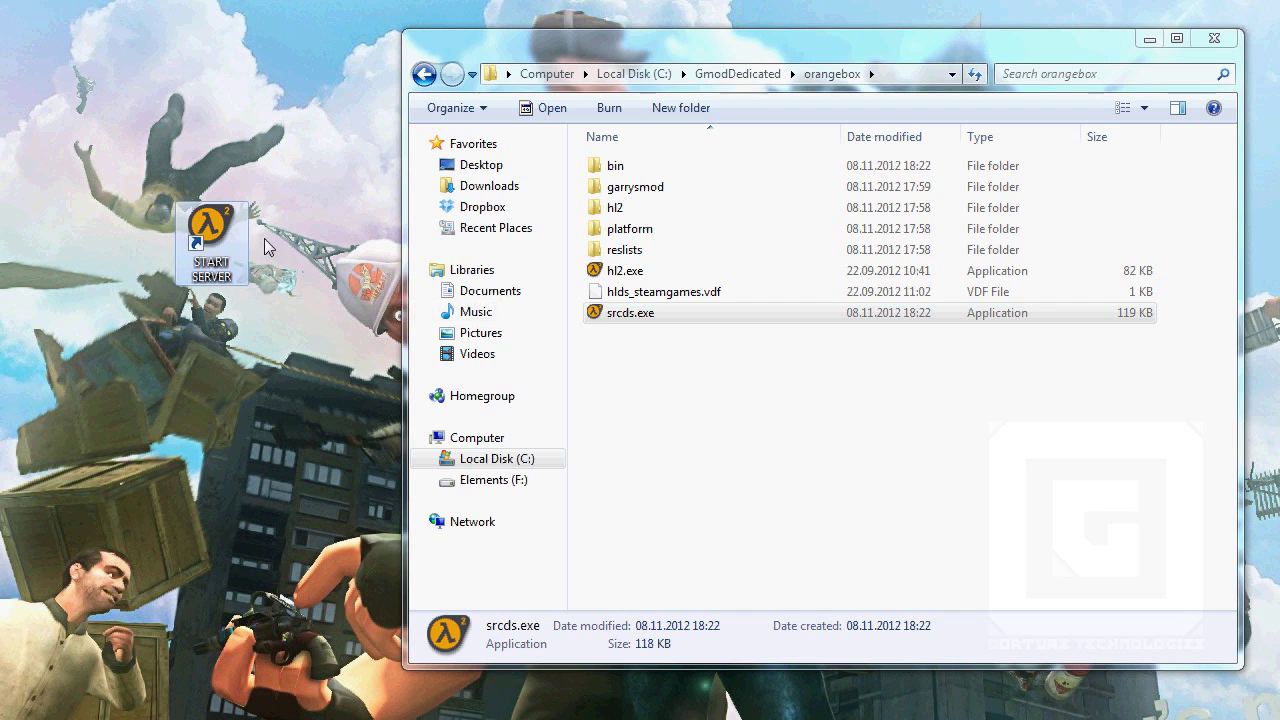
# Open the properties of the START SERVER shortcut and move the dialog higher on the desktop
pyautogui.rightClick(228, 256)
pyautogui.press('r')
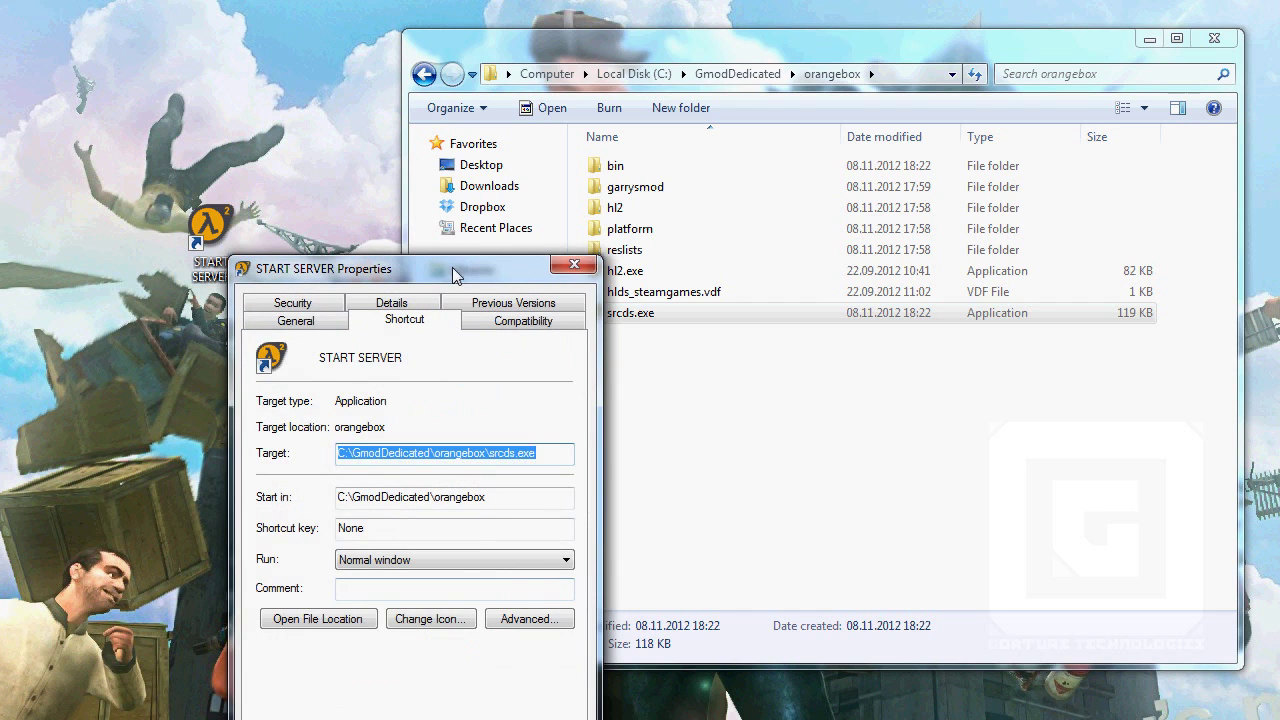
pyautogui.moveTo(471, 243); pyautogui.dragTo(410, 153)
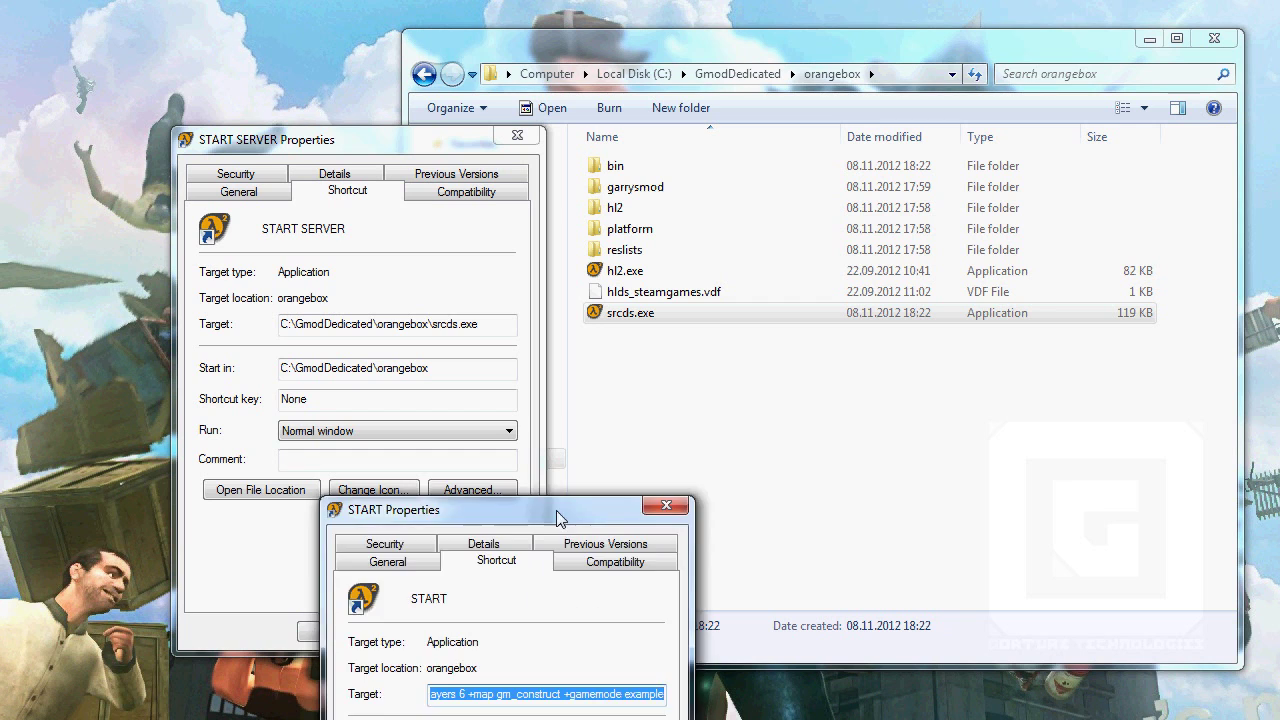
# Place the START shortcut's properties beside those of START SERVER and examine the launch options in its target
pyautogui.moveTo(699, 499); pyautogui.dragTo(1017, 138)
pyautogui.click(1027, 331)
pyautogui.moveTo(975, 340); pyautogui.dragTo(832, 345)
pyautogui.click(1005, 330)
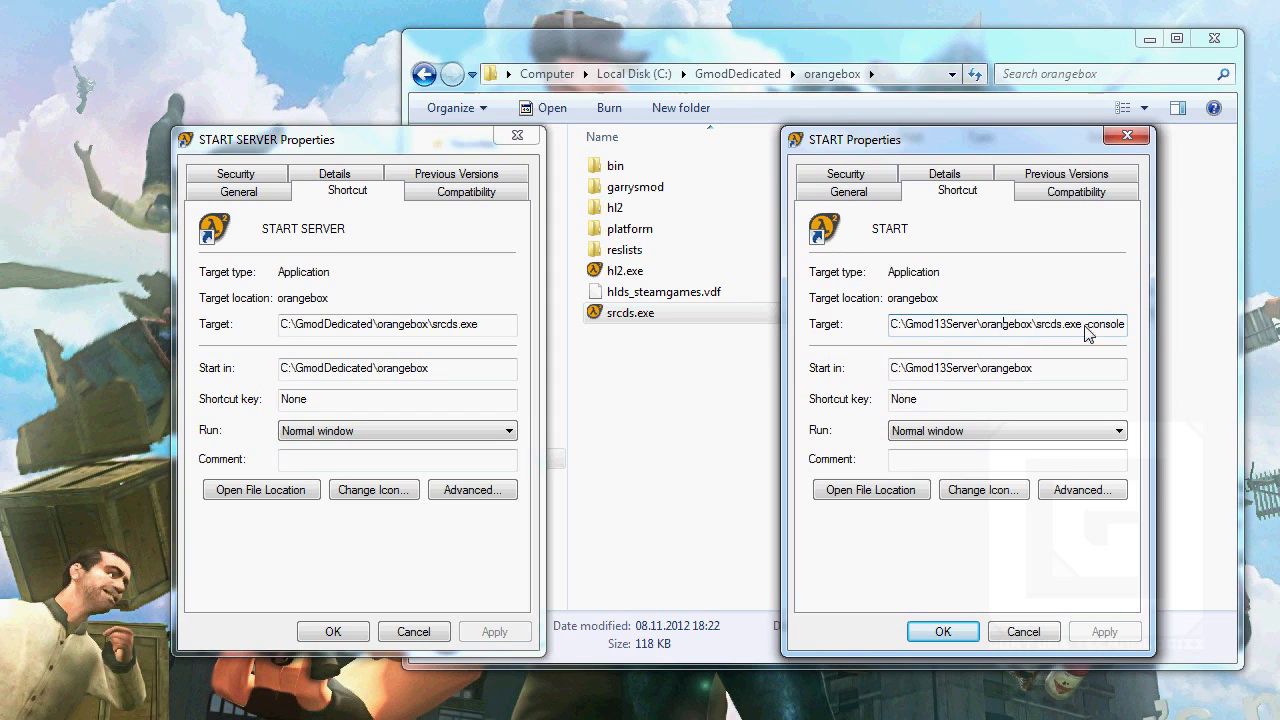
pyautogui.moveTo(1064, 330); pyautogui.dragTo(1025, 337)
pyautogui.click(1066, 333)
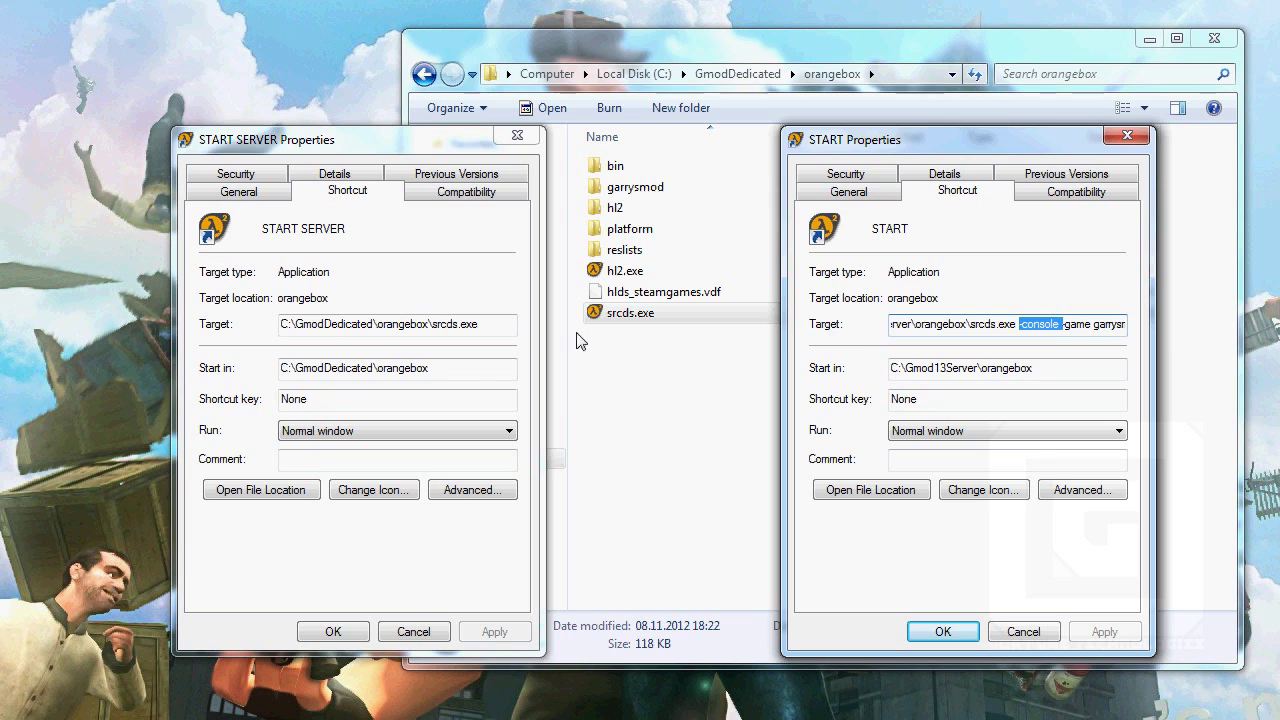
# Append "-console -game garrysmod" after srcds.exe in the target of the START SERVER shortcut
pyautogui.click(471, 376)
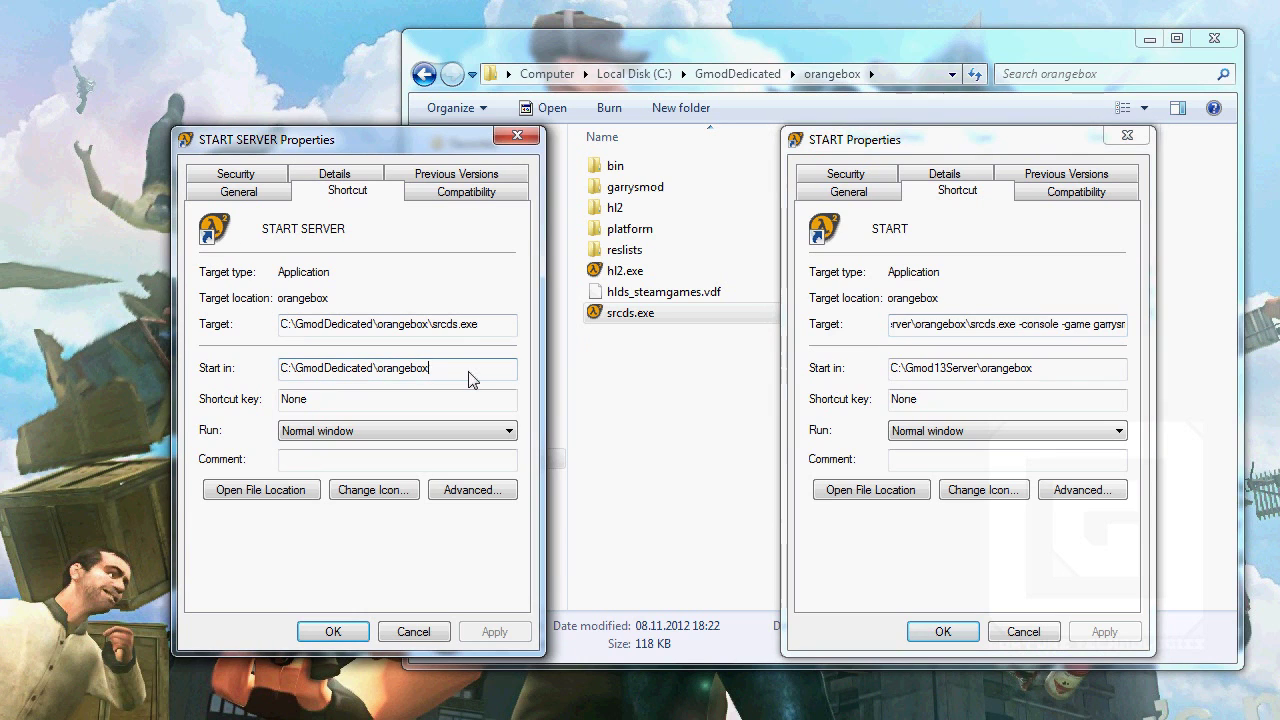
pyautogui.click(508, 331)
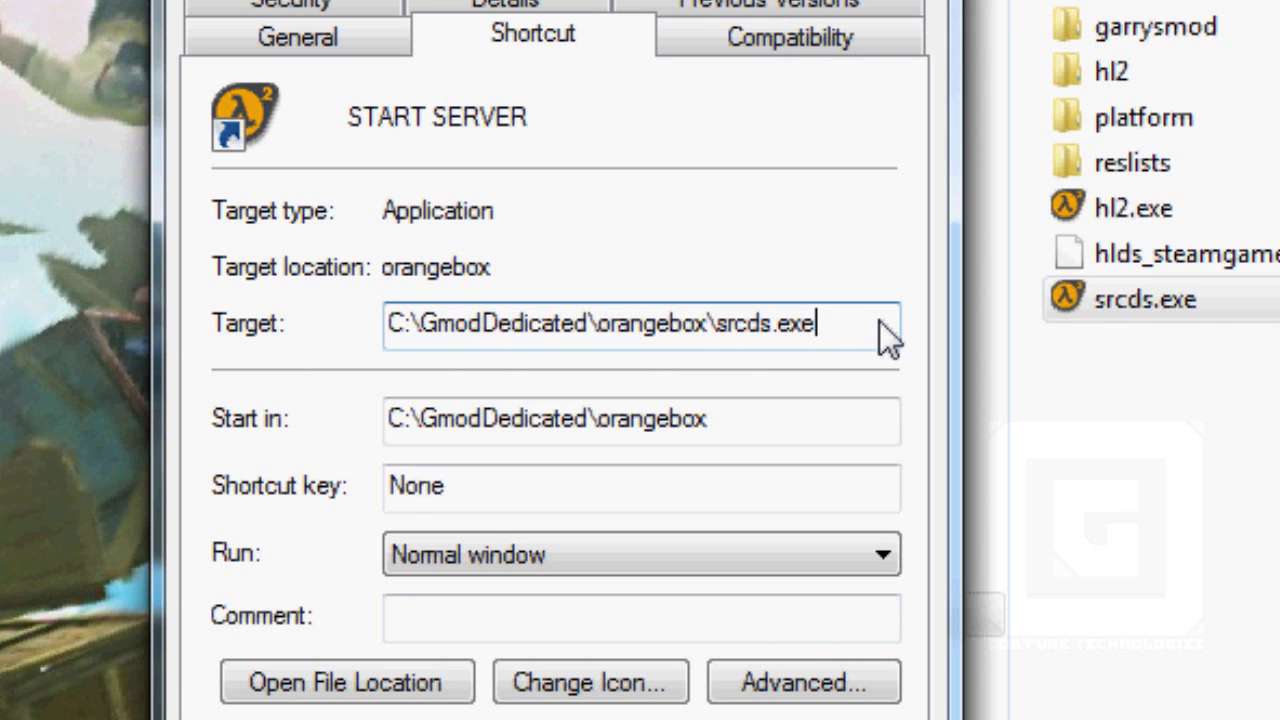
pyautogui.write('-console')
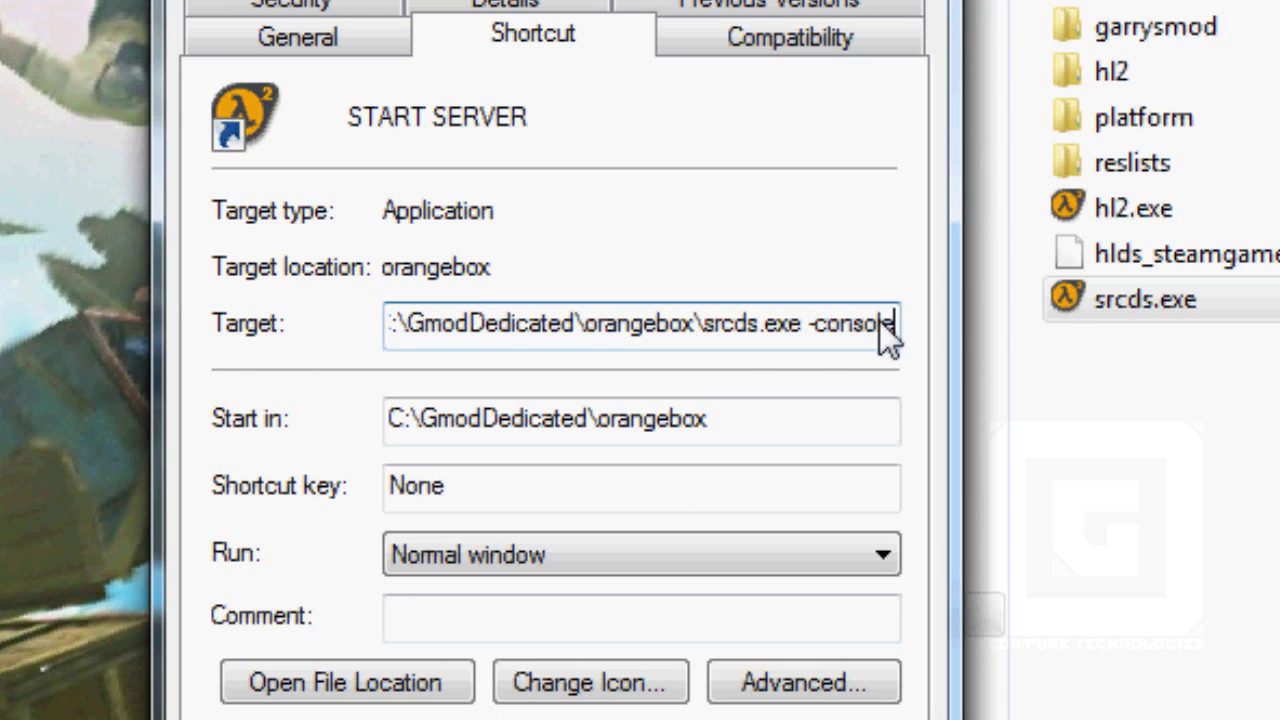
pyautogui.write('-game garrysmod')
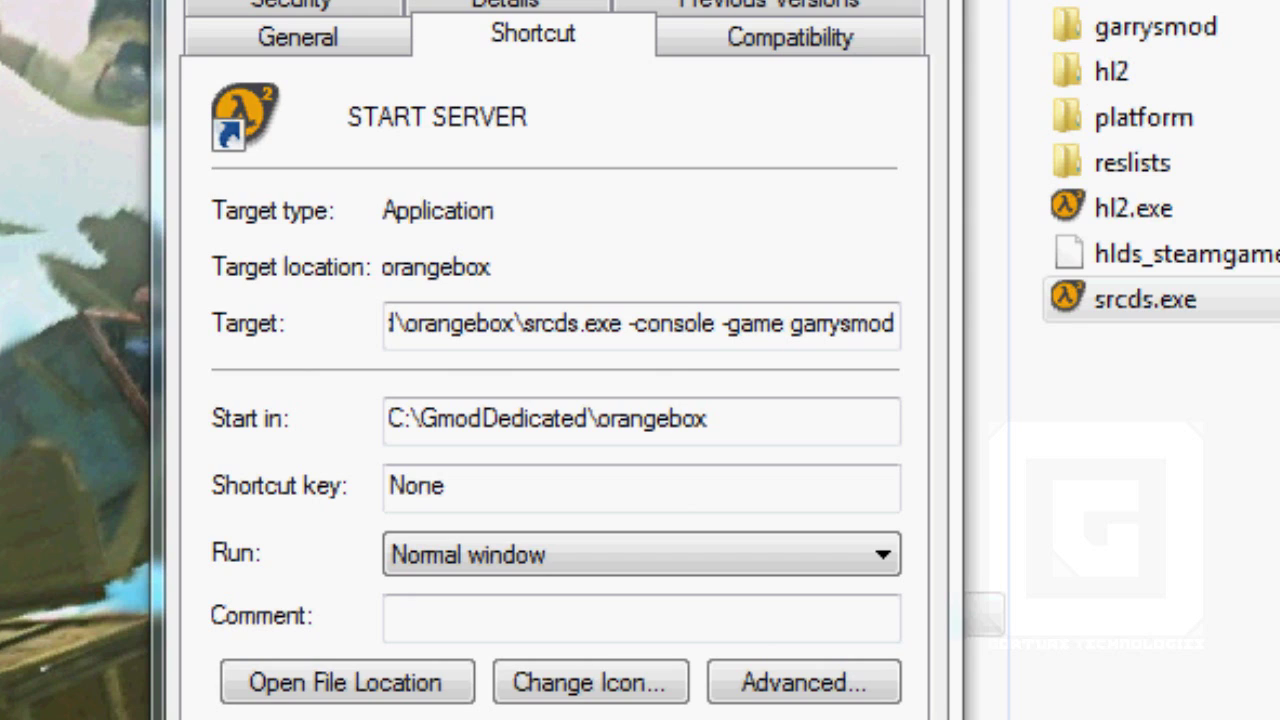
# Add "-port 27015" to the end of the START SERVER shortcut's target
pyautogui.click(891, 322)
pyautogui.moveTo(891, 322); pyautogui.dragTo(891, 334)
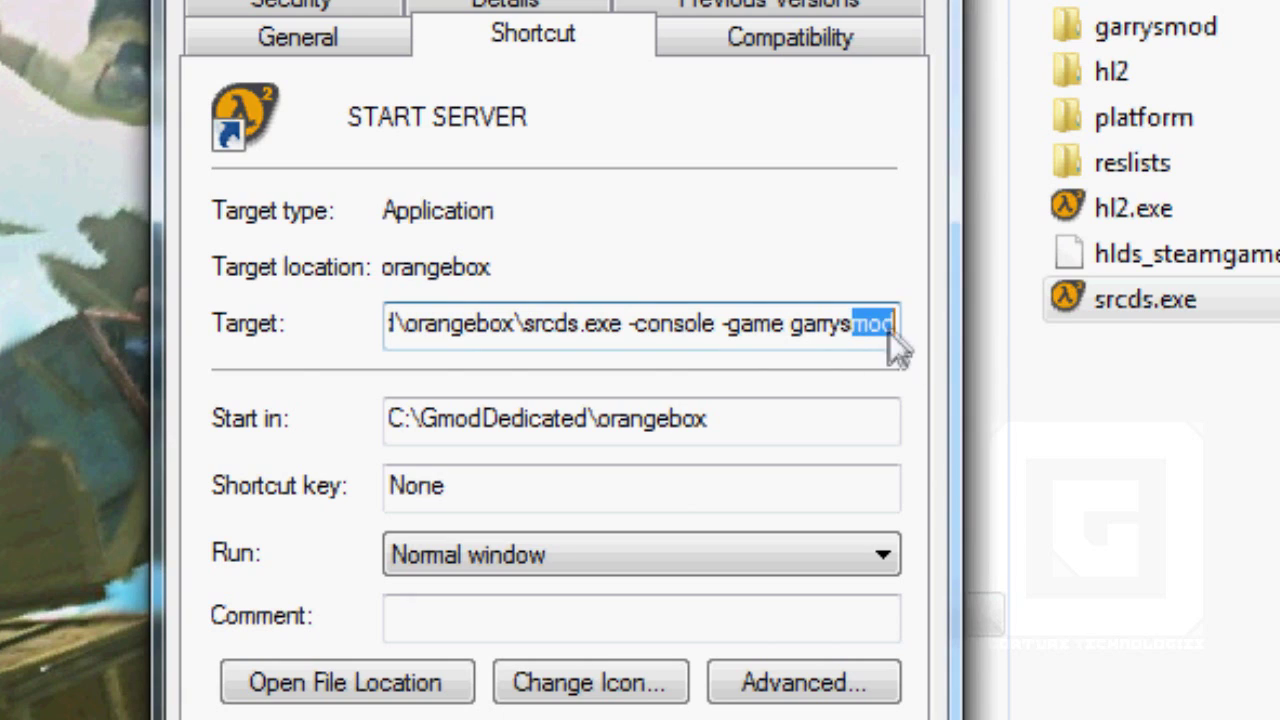
pyautogui.click(891, 334)
pyautogui.write('-p')
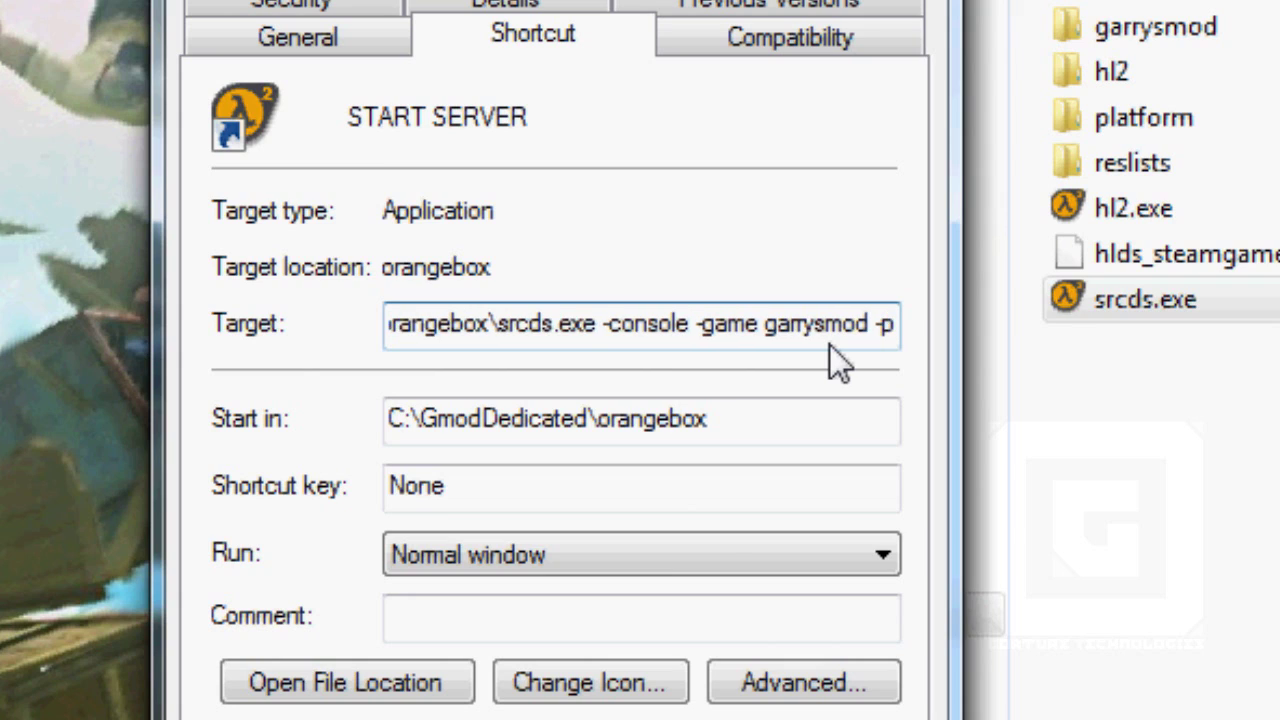
pyautogui.write('ort 27')
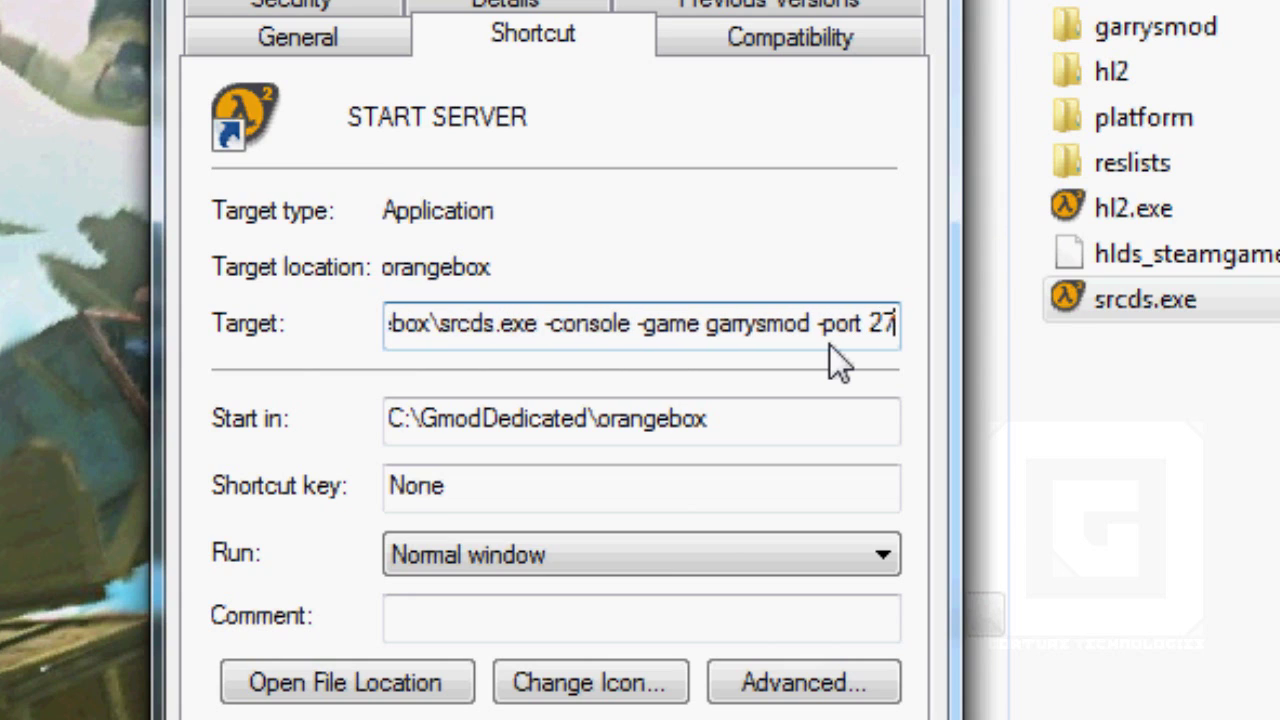
pyautogui.write('015 ')
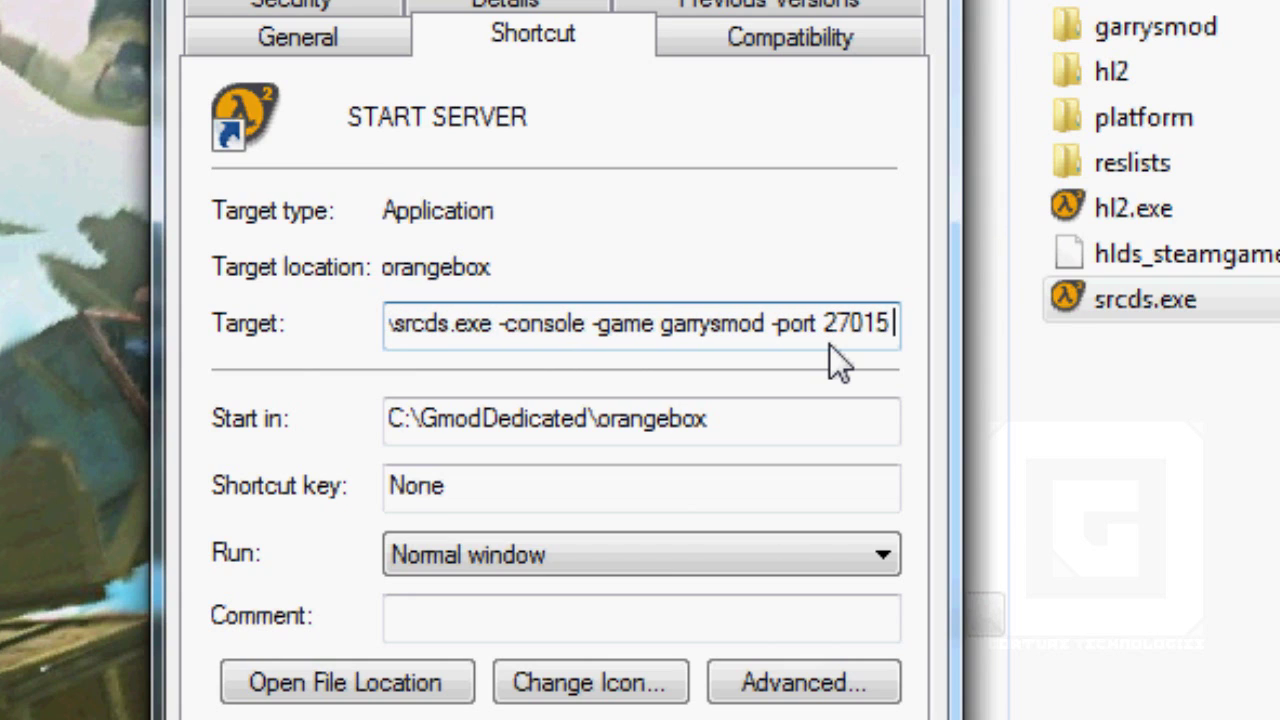
# Append "+maxplayers 6" after the port option in the START SERVER shortcut's target
pyautogui.write('+m')
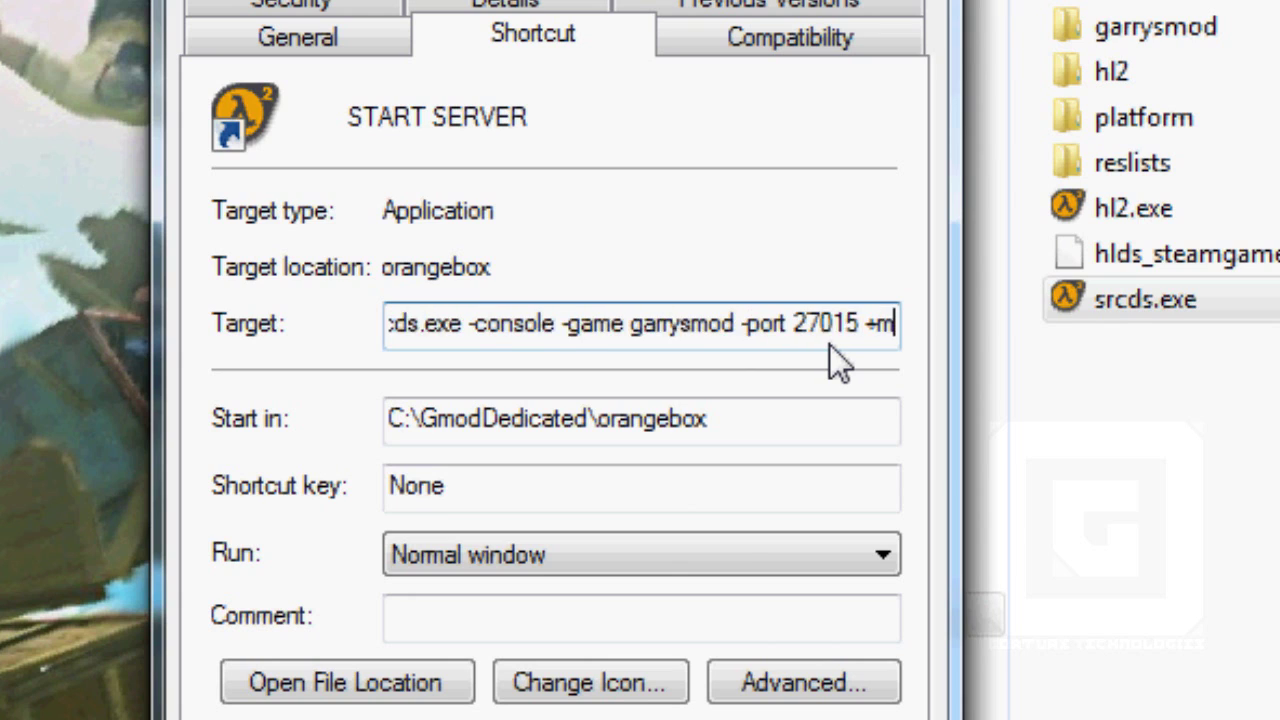
pyautogui.write('axplayers')
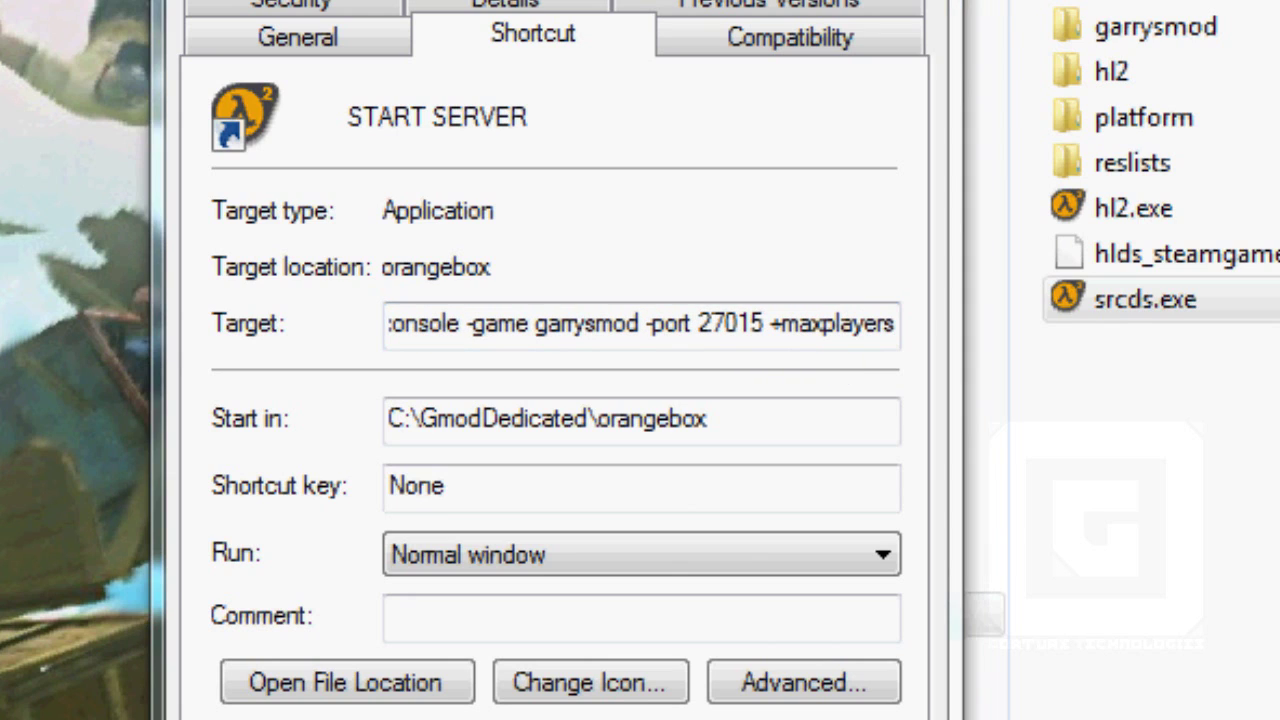
pyautogui.click(894, 325)
pyautogui.write('6')
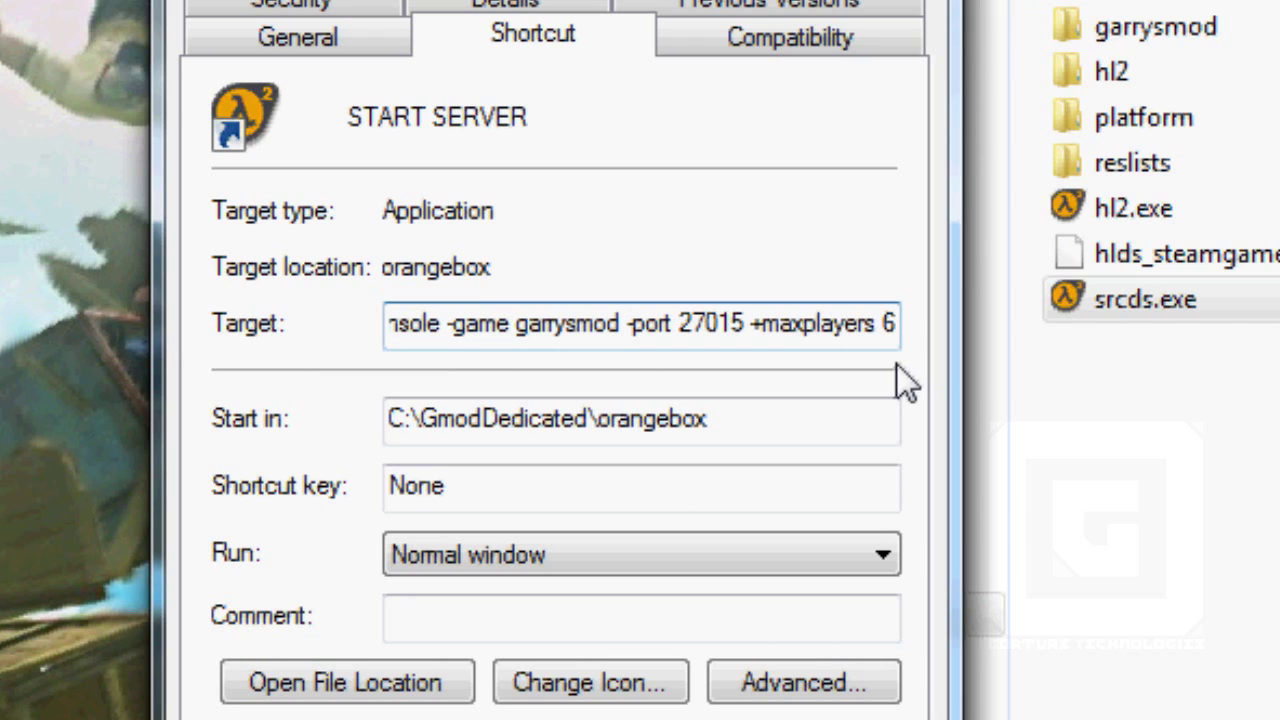
# Add "+map gm_construct" to the end of the START SERVER shortcut's target, followed by a plus sign for another option
pyautogui.write(' +')
pyautogui.write('ma')
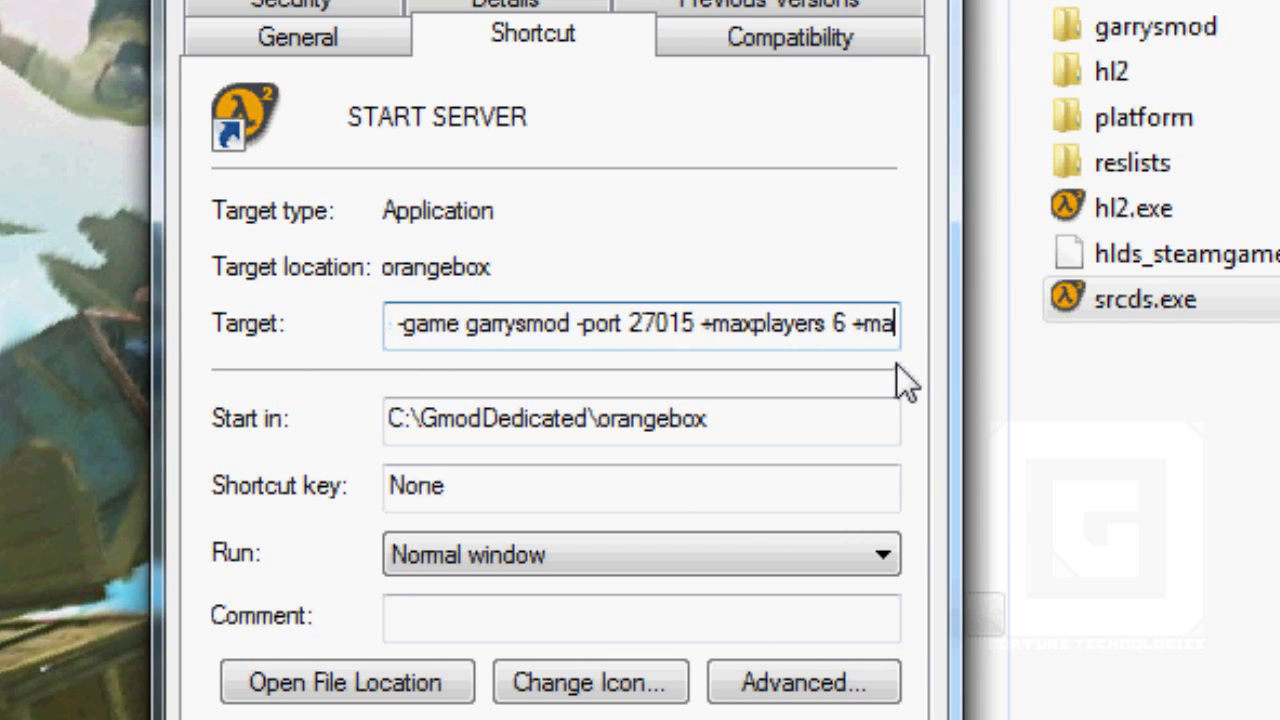
pyautogui.write('p gm_')
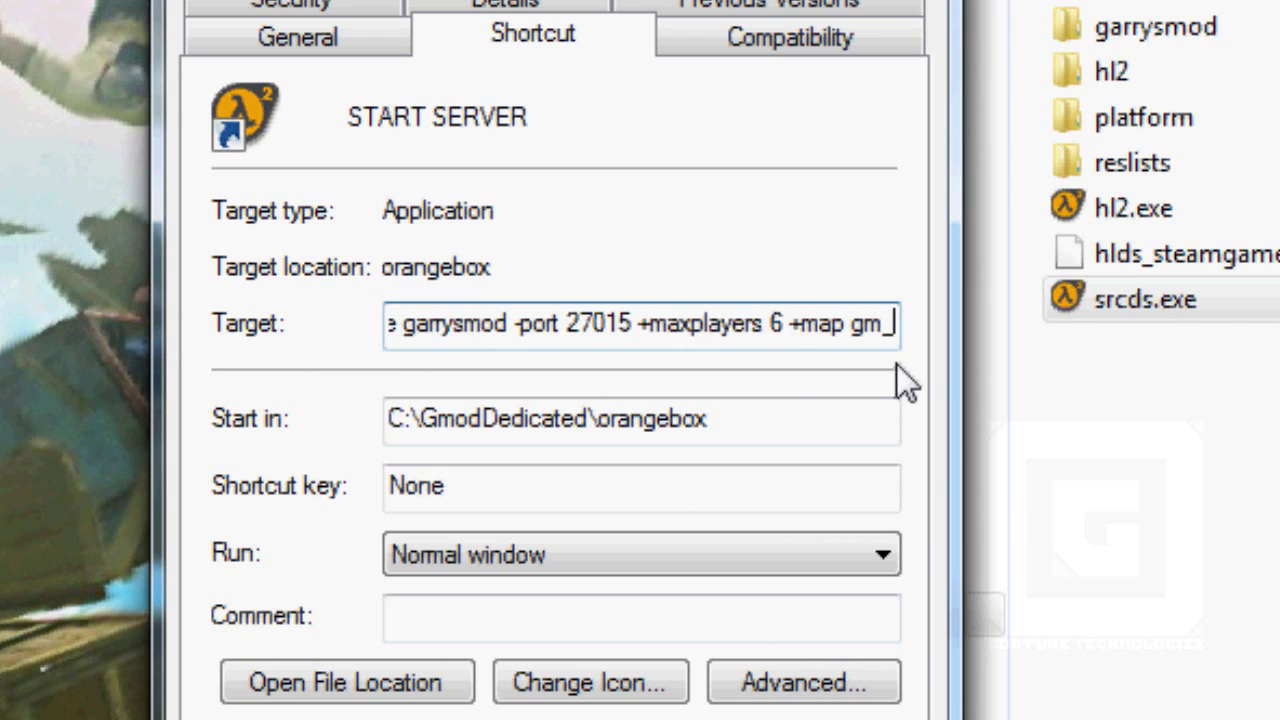
pyautogui.write('construct +')
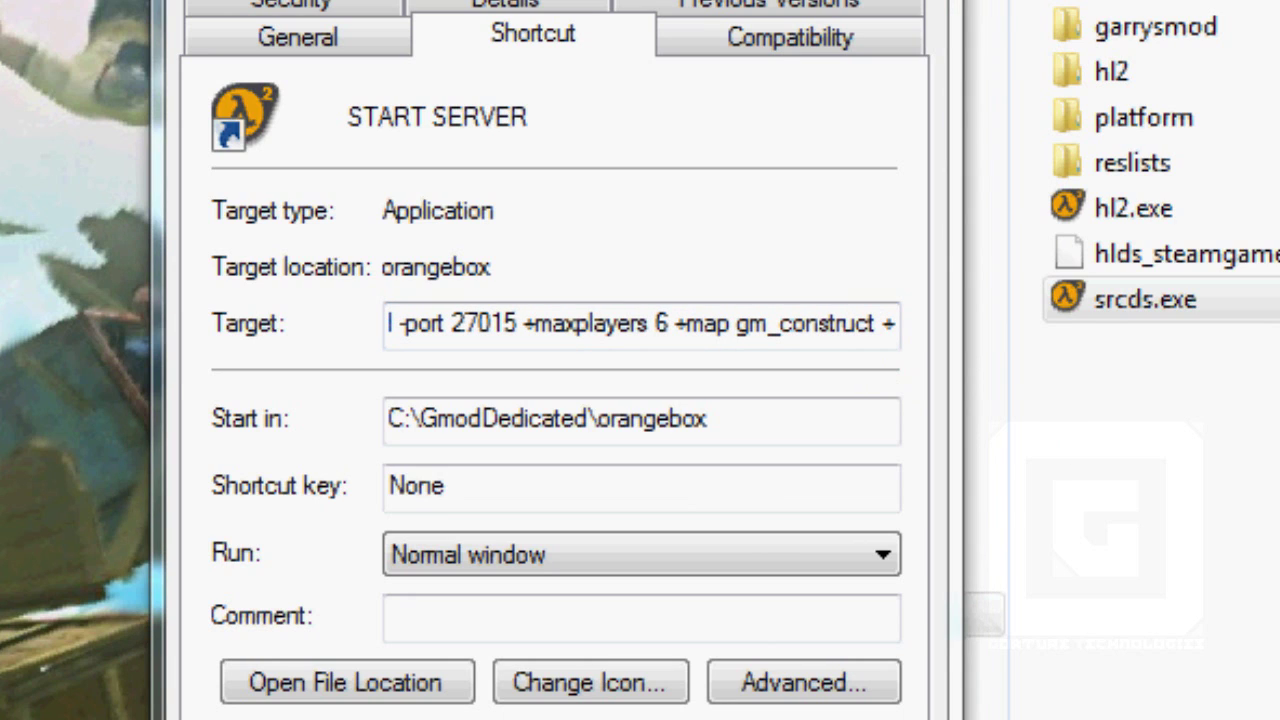
# Complete the last launch option in the START SERVER shortcut's target as "+gamemode example"
pyautogui.click(892, 329)
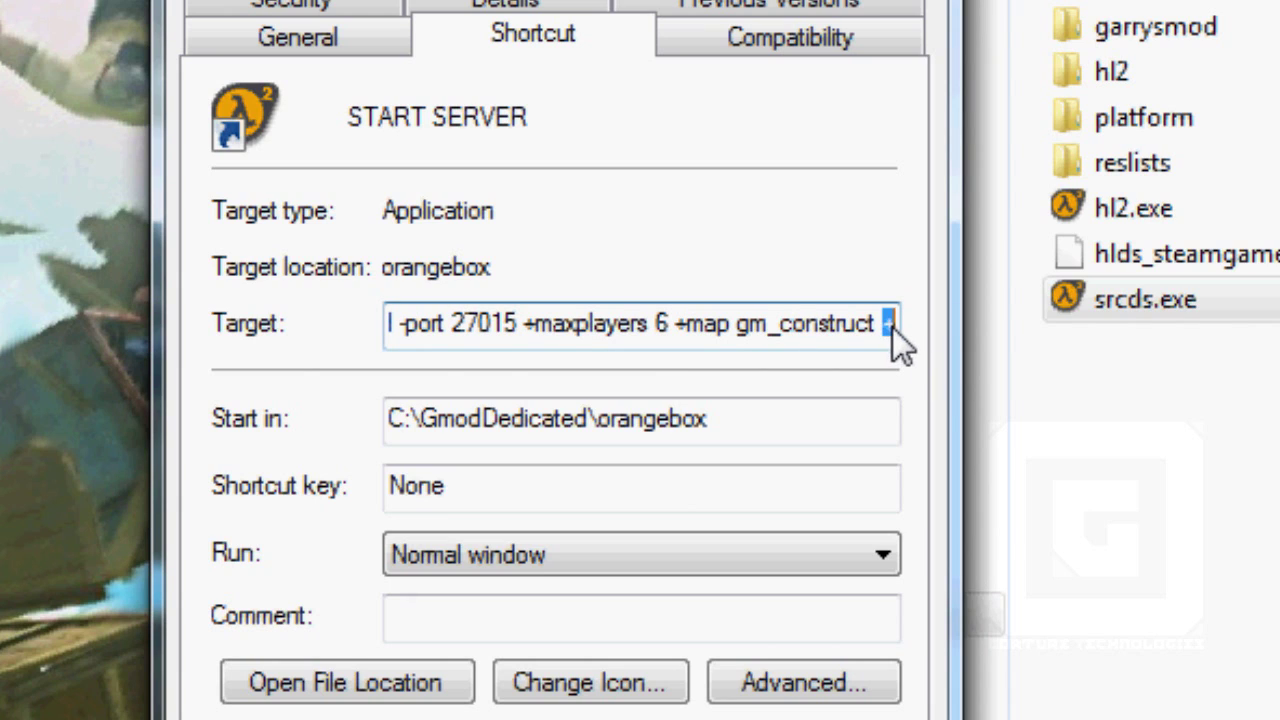
pyautogui.write('gamemode exam')
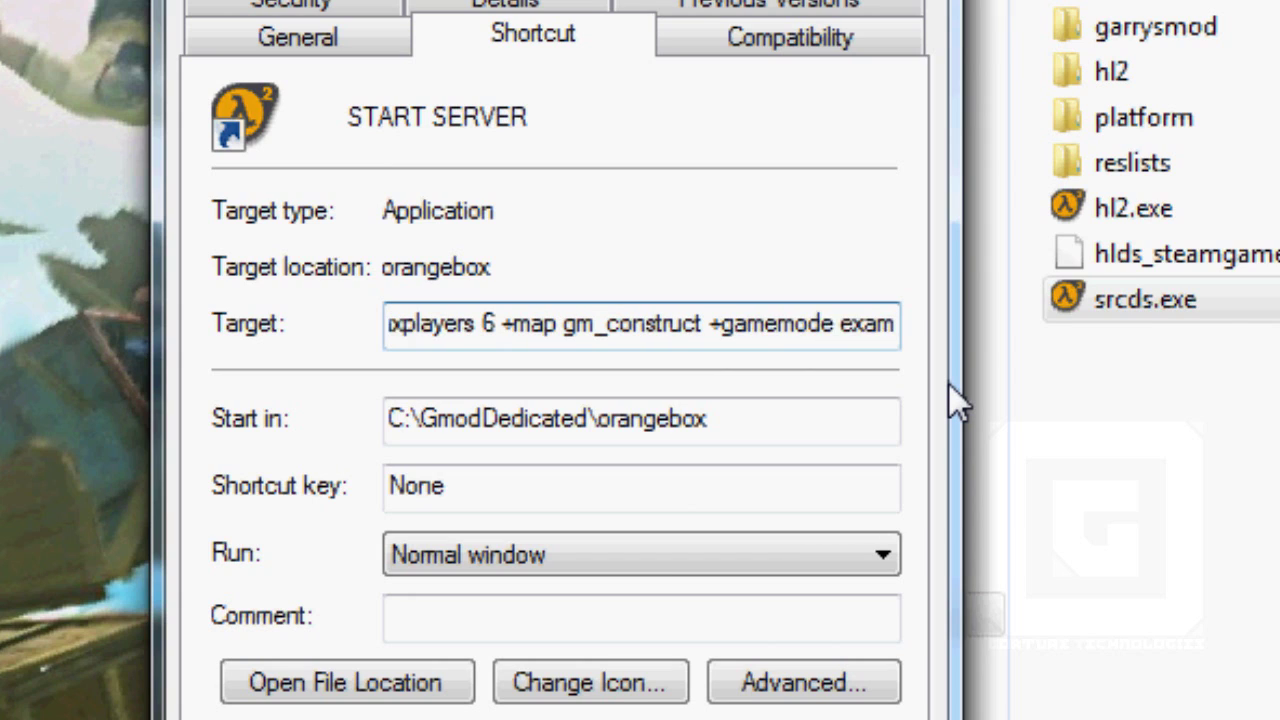
pyautogui.write('ple')
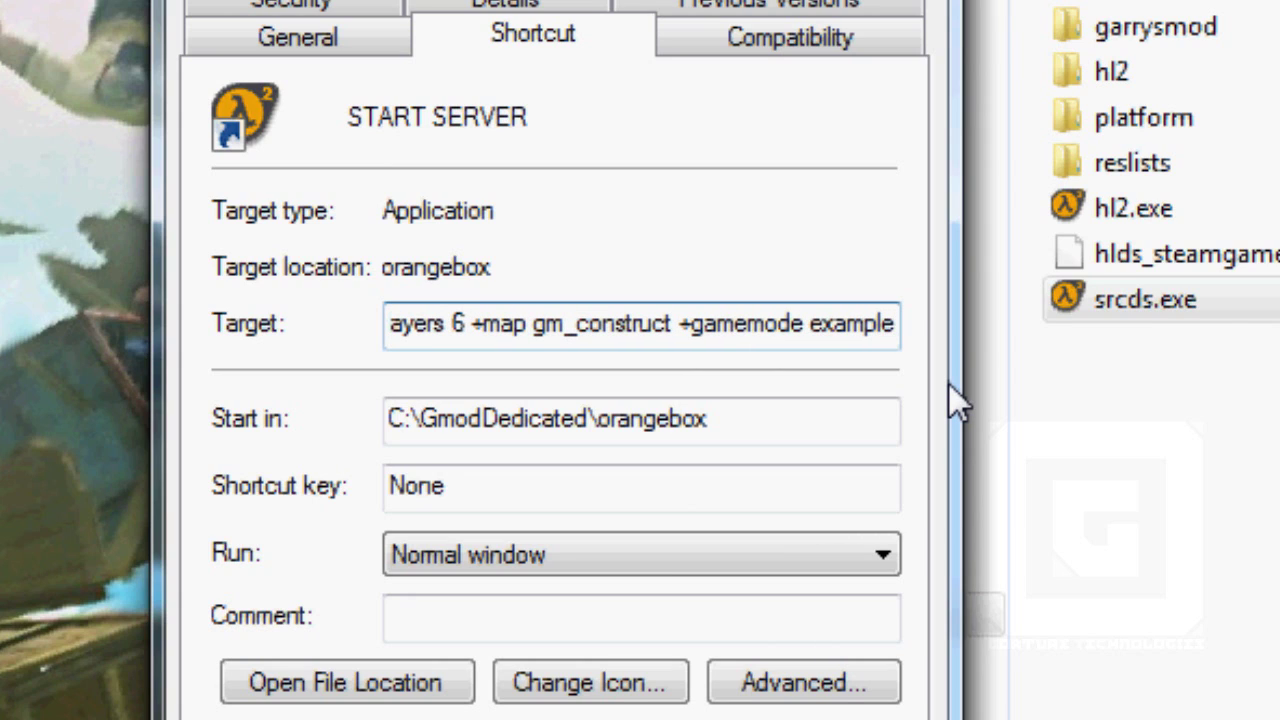
# Replace the gamemode value at the end of the START SERVER shortcut's target with "sandbox"
pyautogui.press('Left')
pyautogui.press('Left')
pyautogui.press('Left')
pyautogui.press('Left')
pyautogui.press('Left')
pyautogui.press('Left')
pyautogui.press('Left')
pyautogui.press('Left')
pyautogui.press('Left')
pyautogui.press('Left')
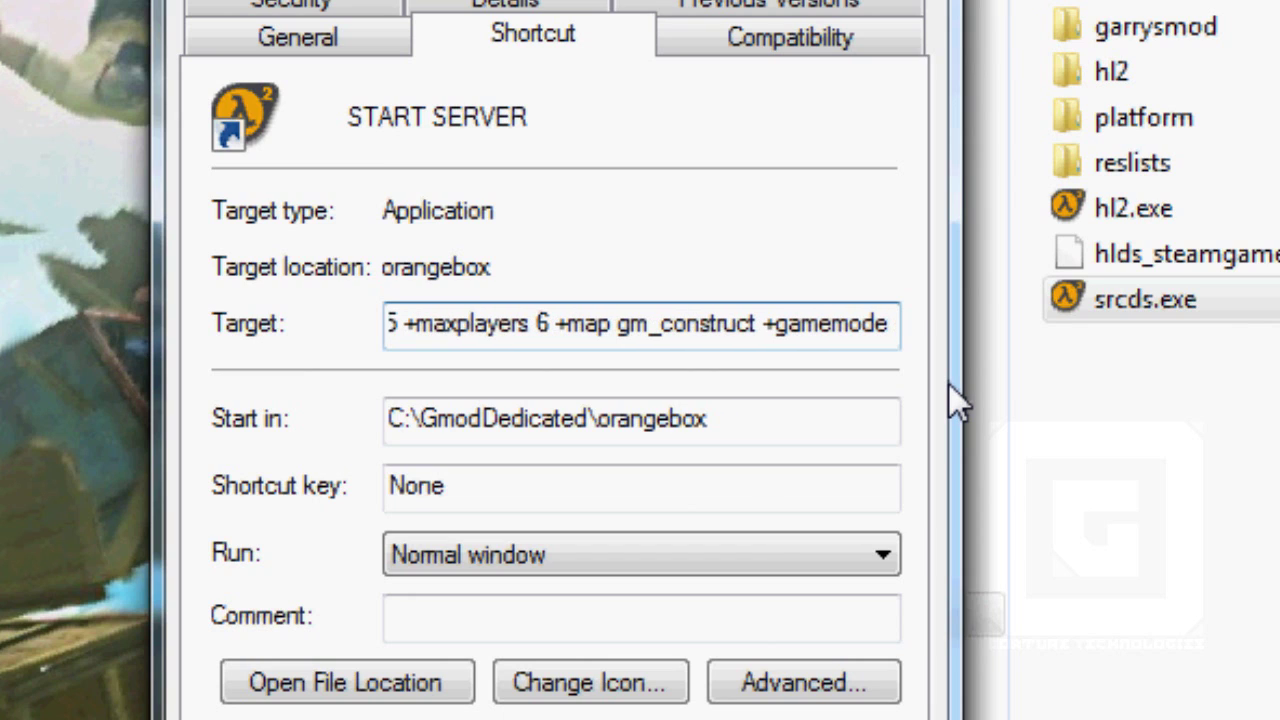
pyautogui.write('sandb')
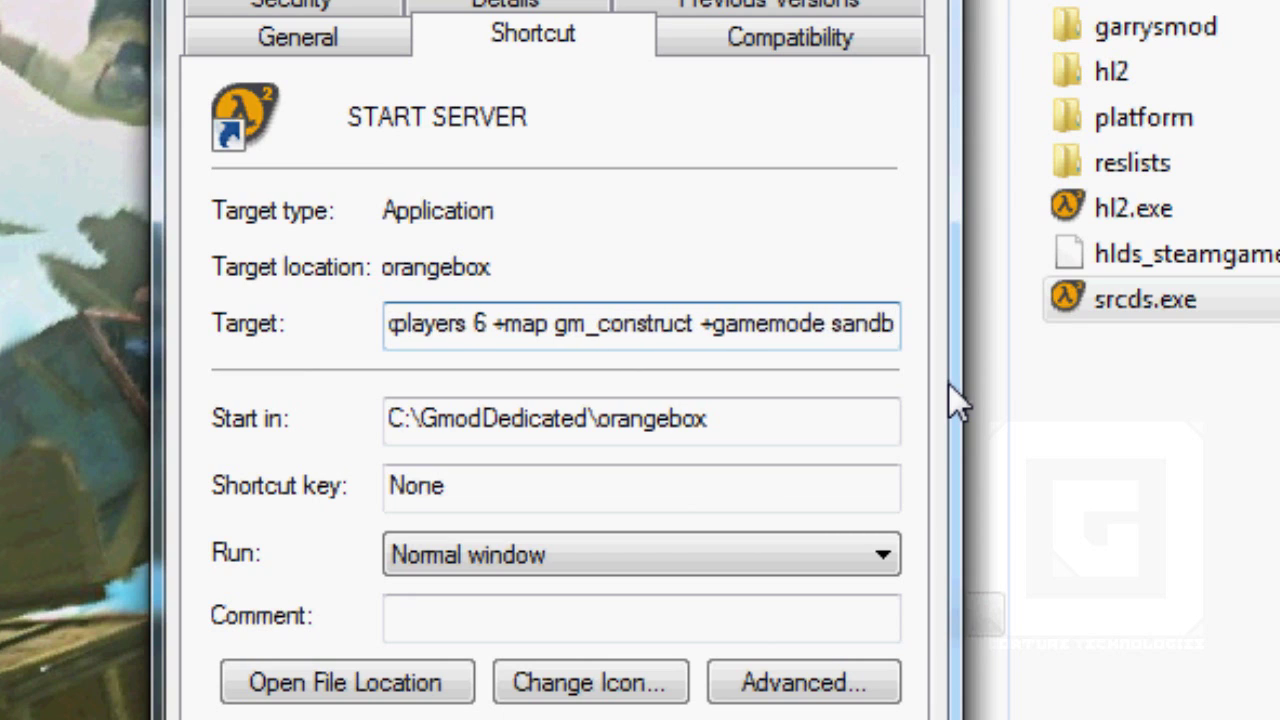
pyautogui.write('ox')
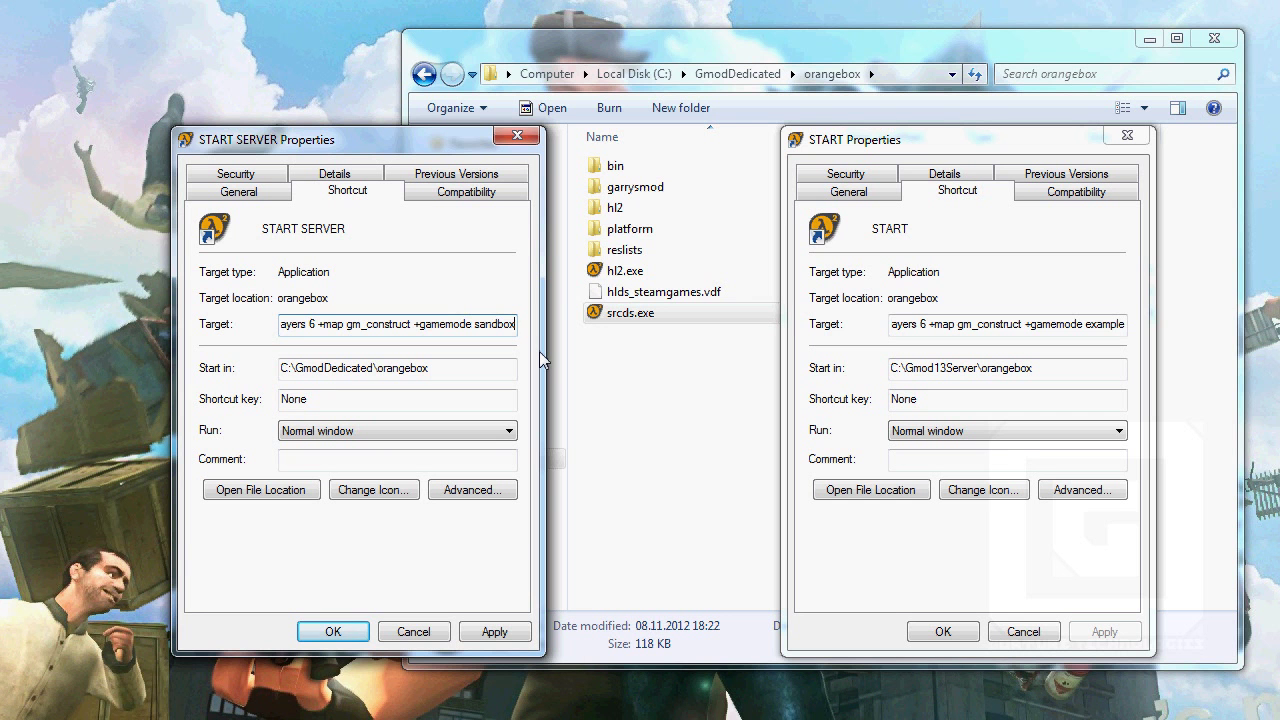
# Confirm and close both shortcuts' properties, and move the START SERVER shortcut from the desktop into the orangebox folder
pyautogui.click(338, 634)
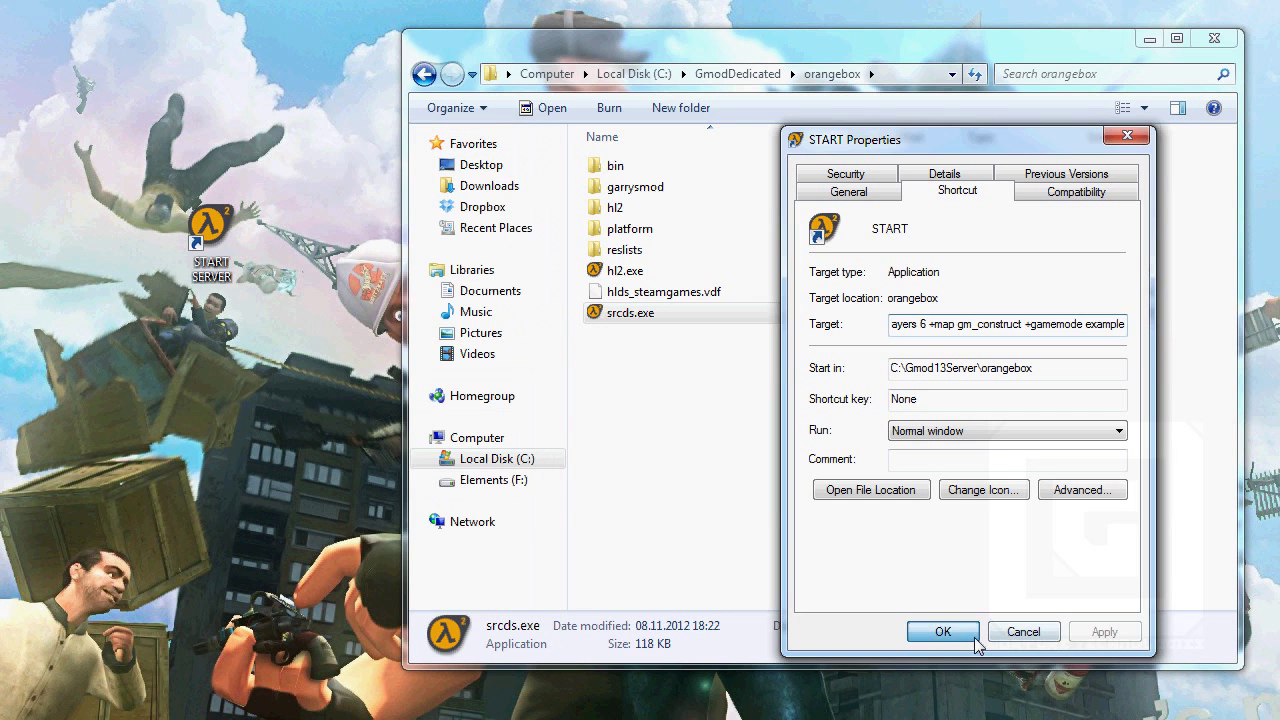
pyautogui.click(974, 638)
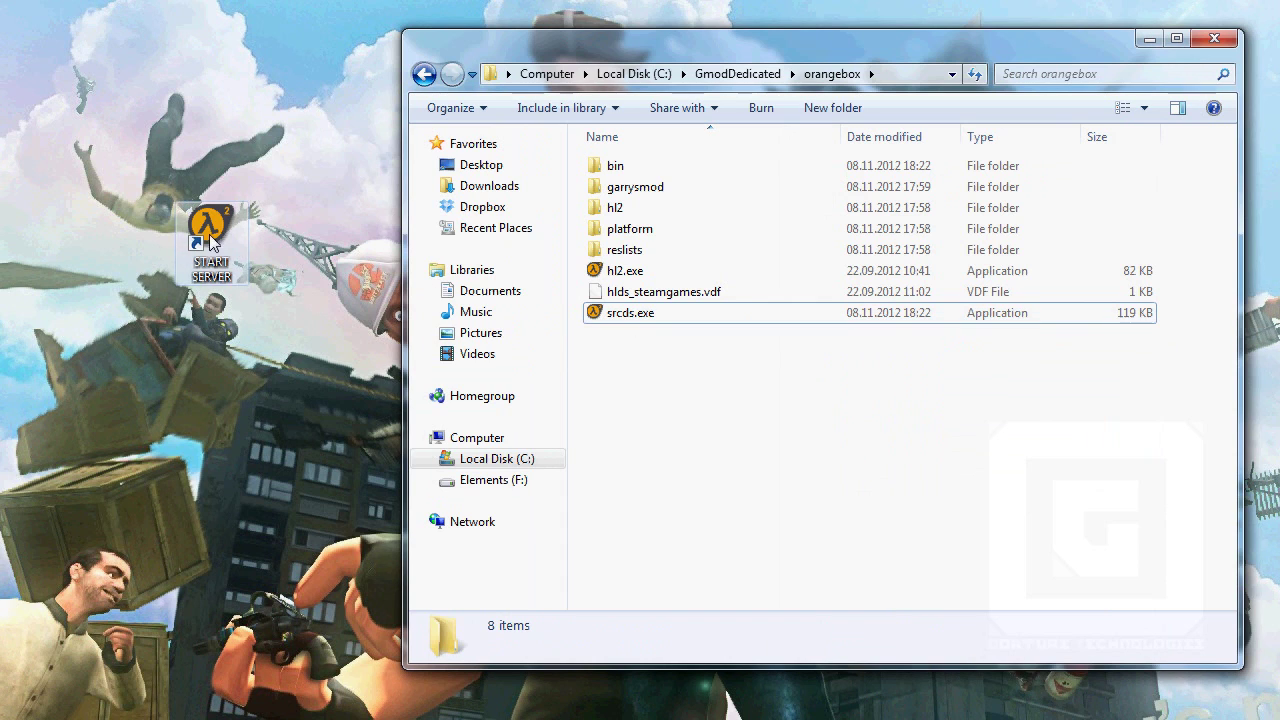
pyautogui.moveTo(211, 240); pyautogui.dragTo(620, 440)
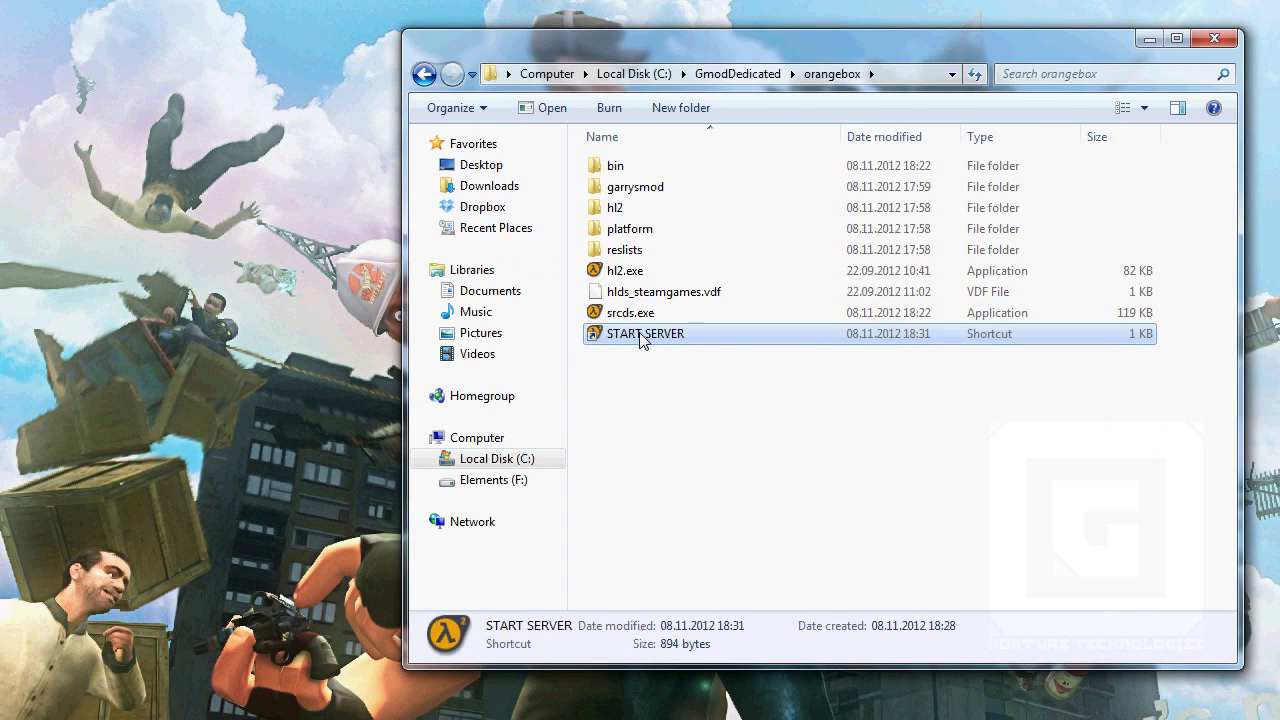
# Launch the server from the START SERVER shortcut and allow srcds.exe through Windows Firewall on private networks
pyautogui.doubleClick(641, 336)
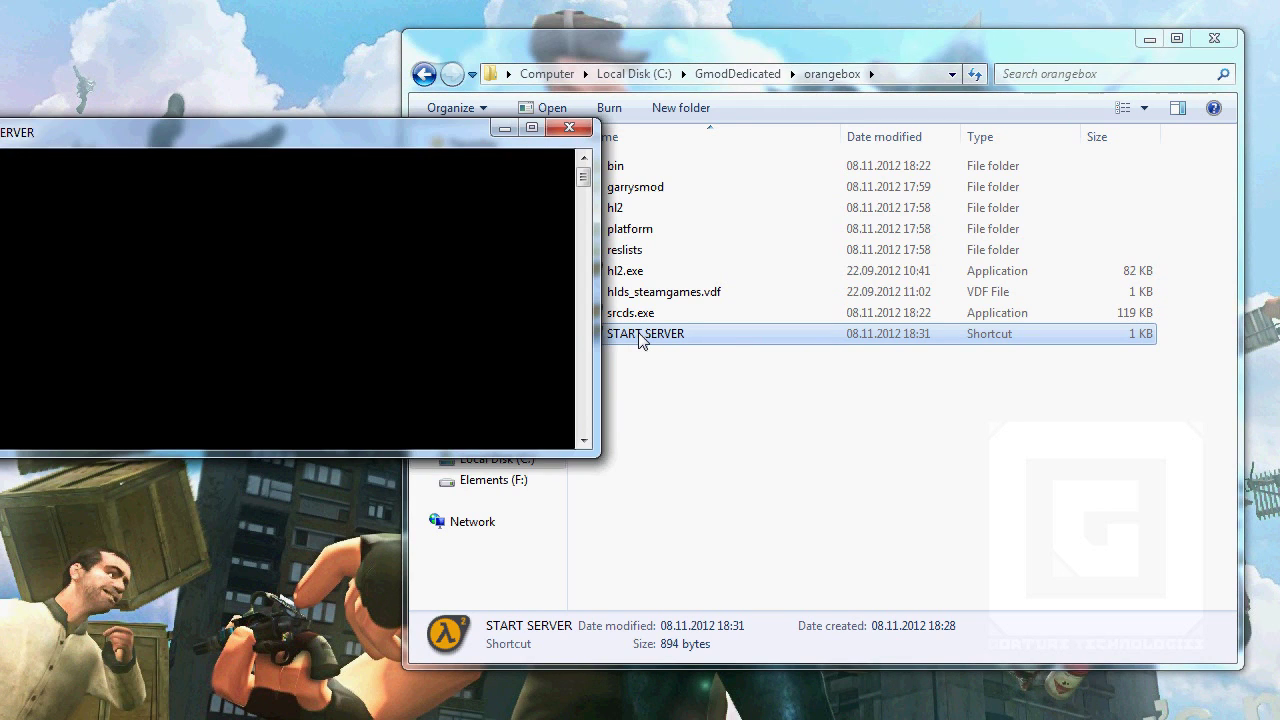
pyautogui.moveTo(256, 145); pyautogui.dragTo(457, 146)
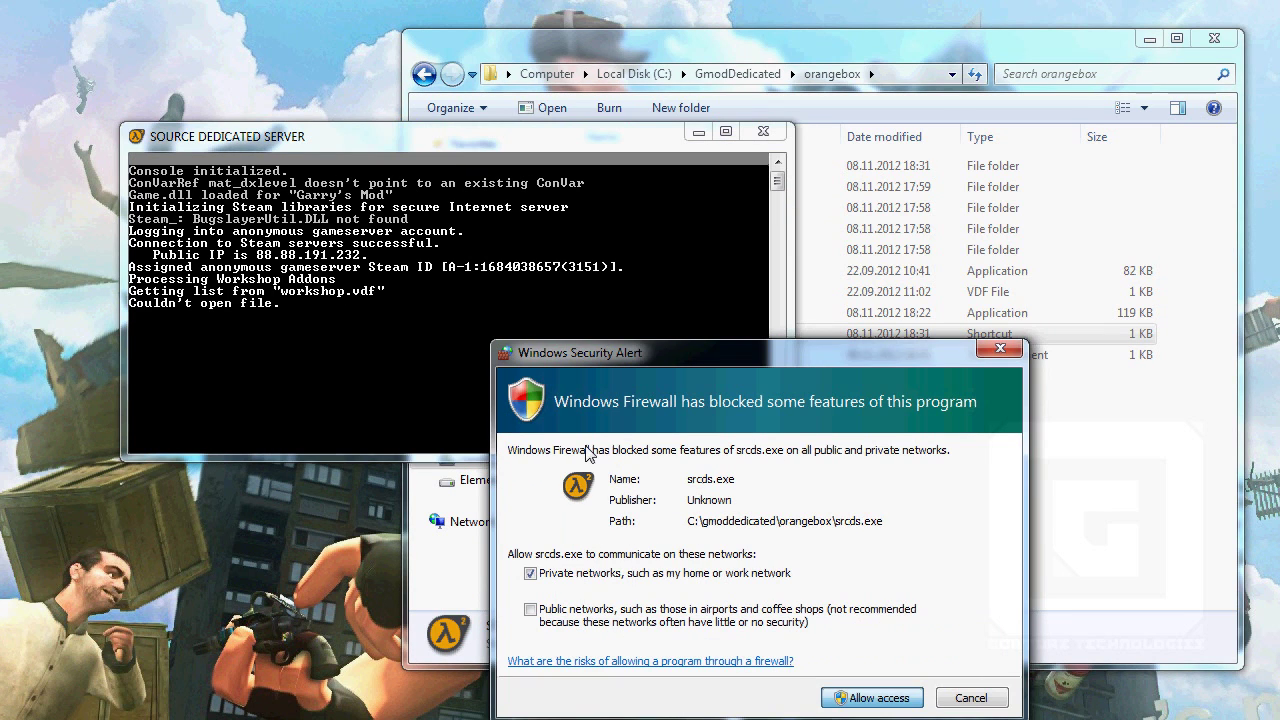
pyautogui.press('Return')
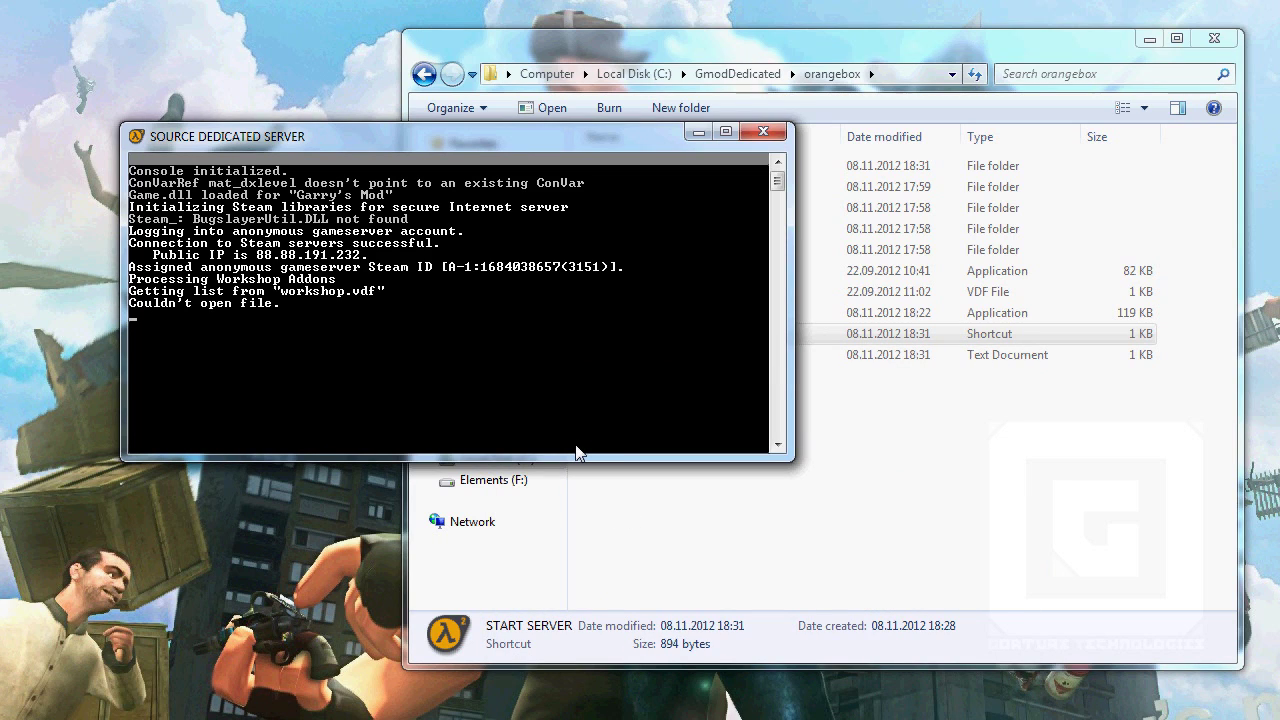